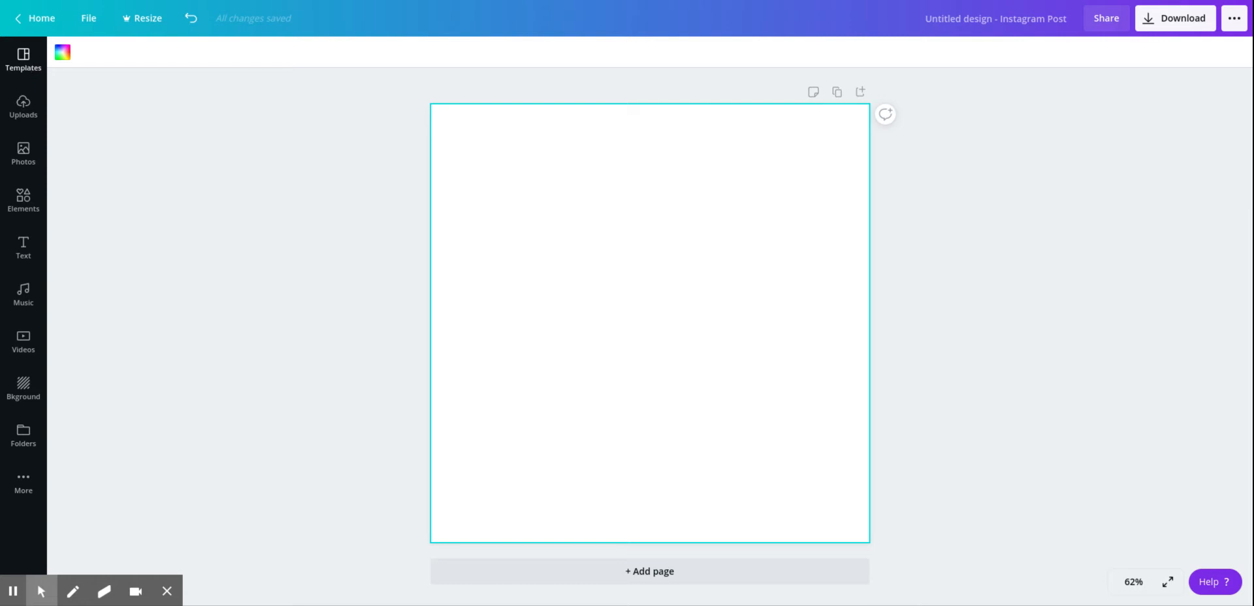
- Apply the recently used floral "3-Day Spring Sale" template to the blank Instagram post
{"action": "left_click", "coordinate": [23, 59]}
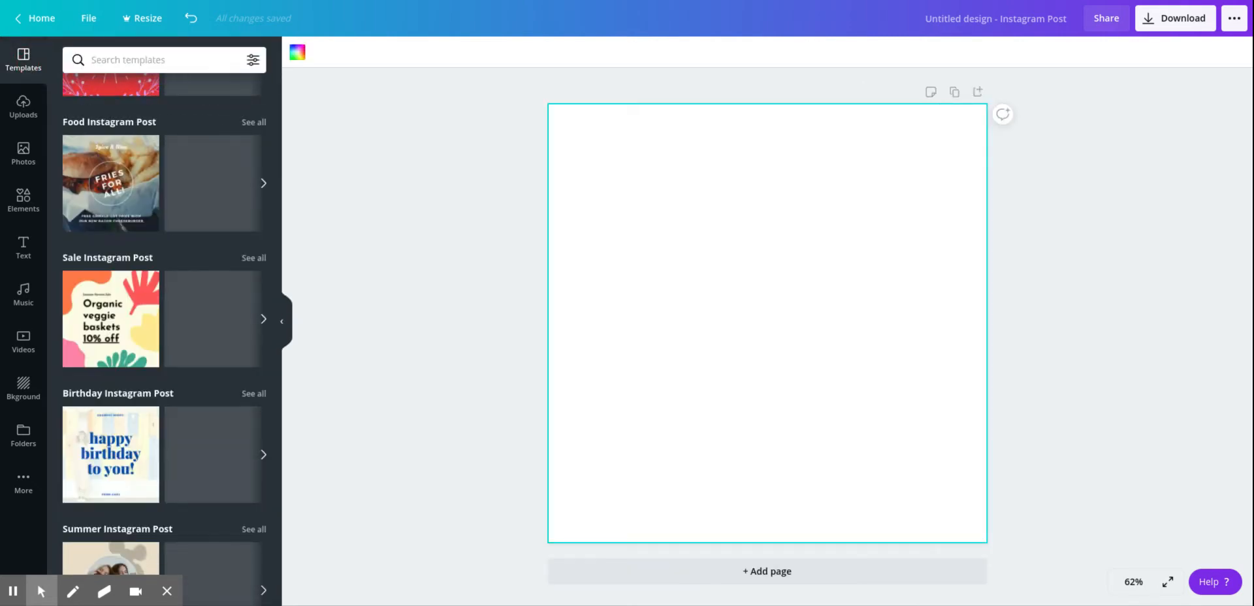
{"action": "scroll", "coordinate": [201, 197], "scroll_direction": "up", "scroll_amount": 10}
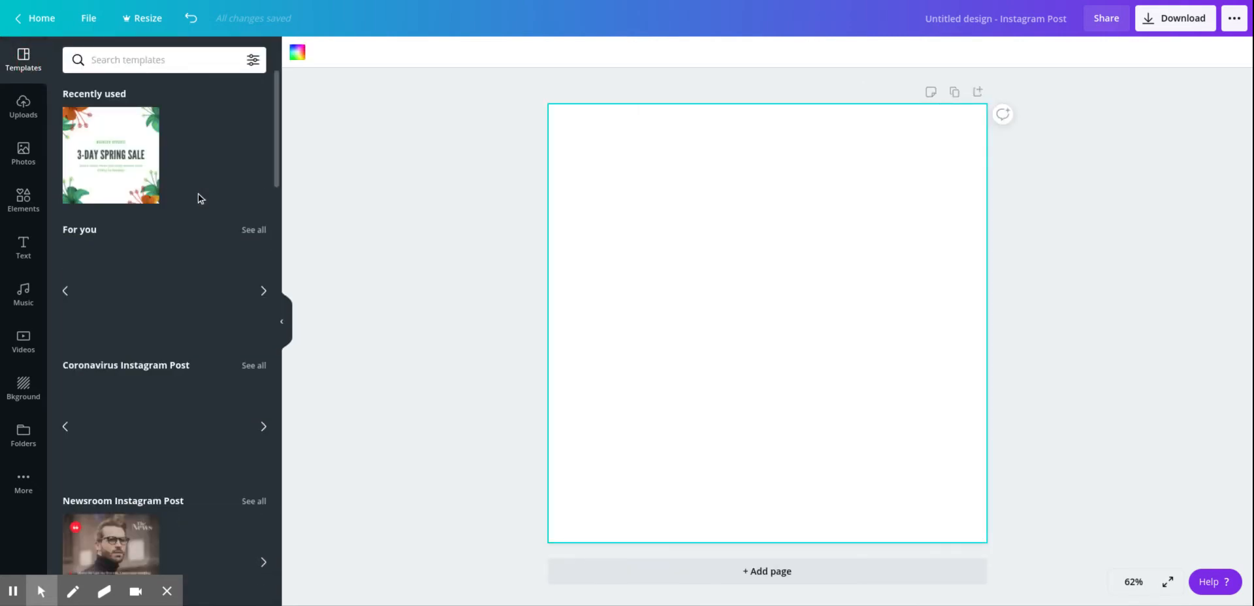
{"action": "left_click", "coordinate": [115, 171]}
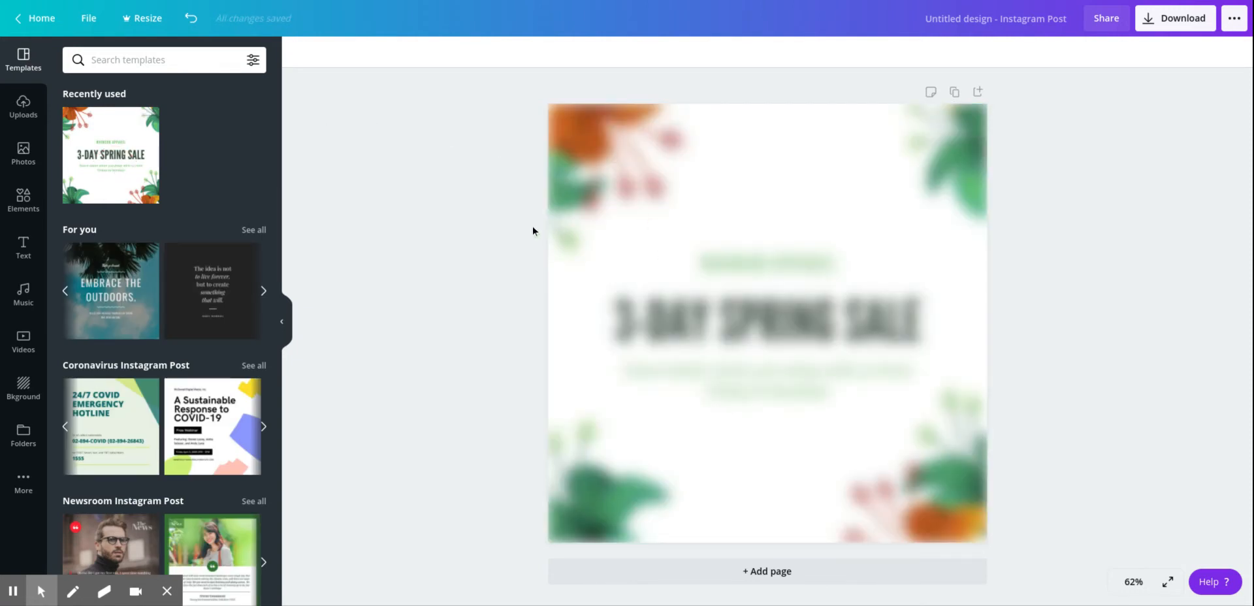
- Browse the Instagram post template categories and look at the template filter options
{"action": "scroll", "coordinate": [191, 234], "scroll_direction": "down", "scroll_amount": 2}
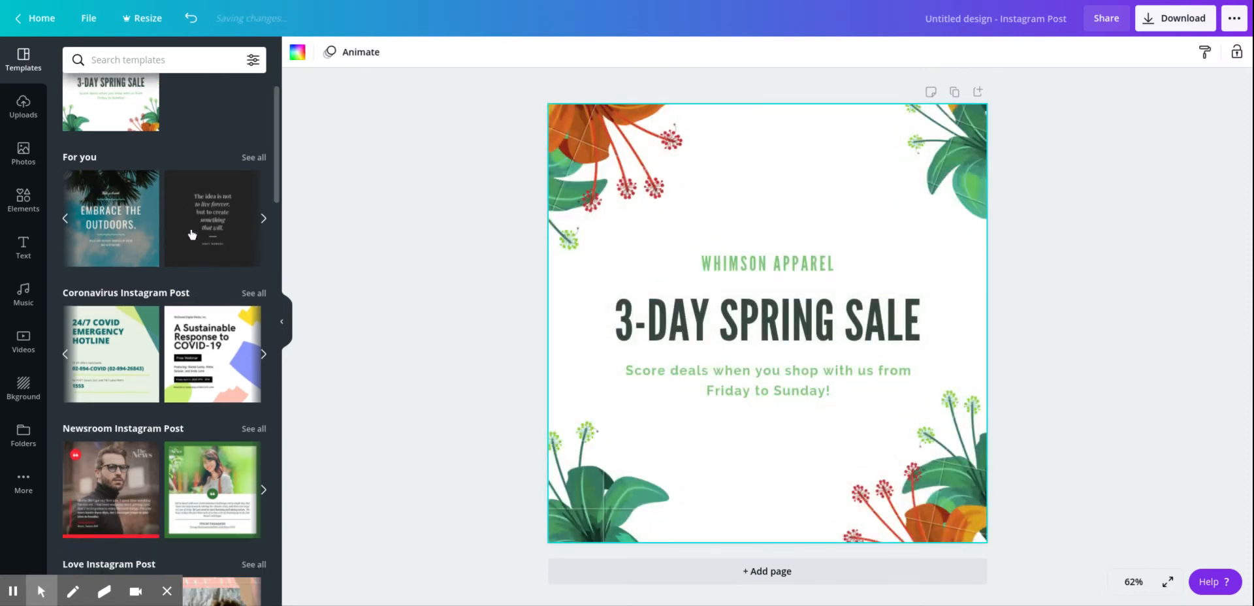
{"action": "scroll", "coordinate": [191, 234], "scroll_direction": "down", "scroll_amount": 6}
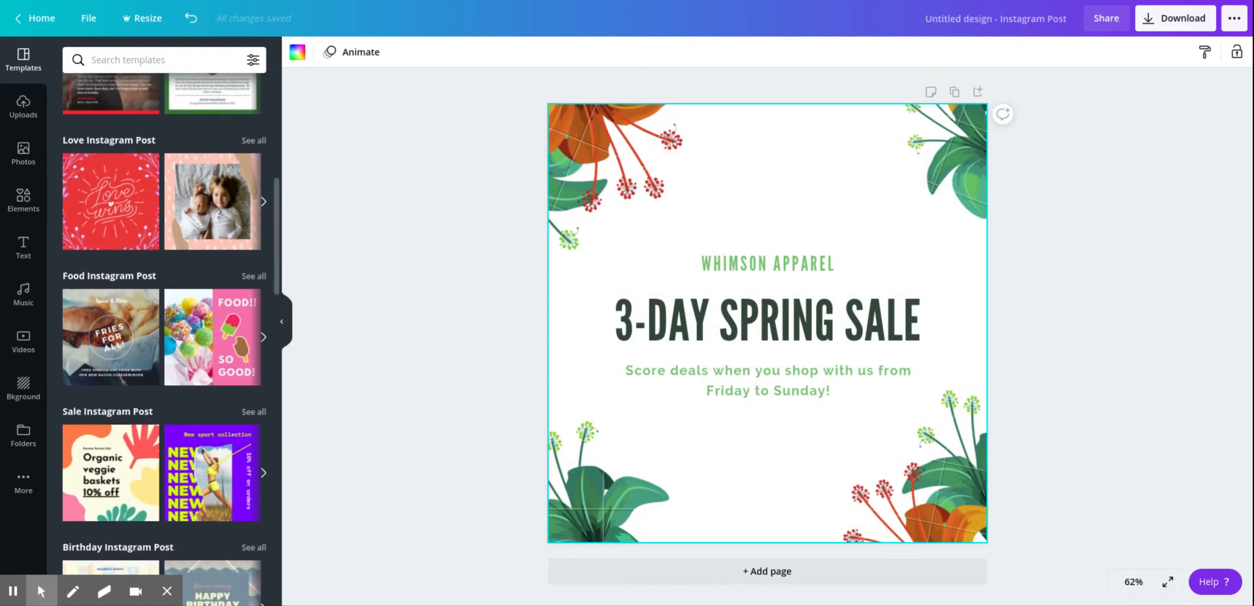
{"action": "scroll", "coordinate": [171, 339], "scroll_direction": "down", "scroll_amount": 3}
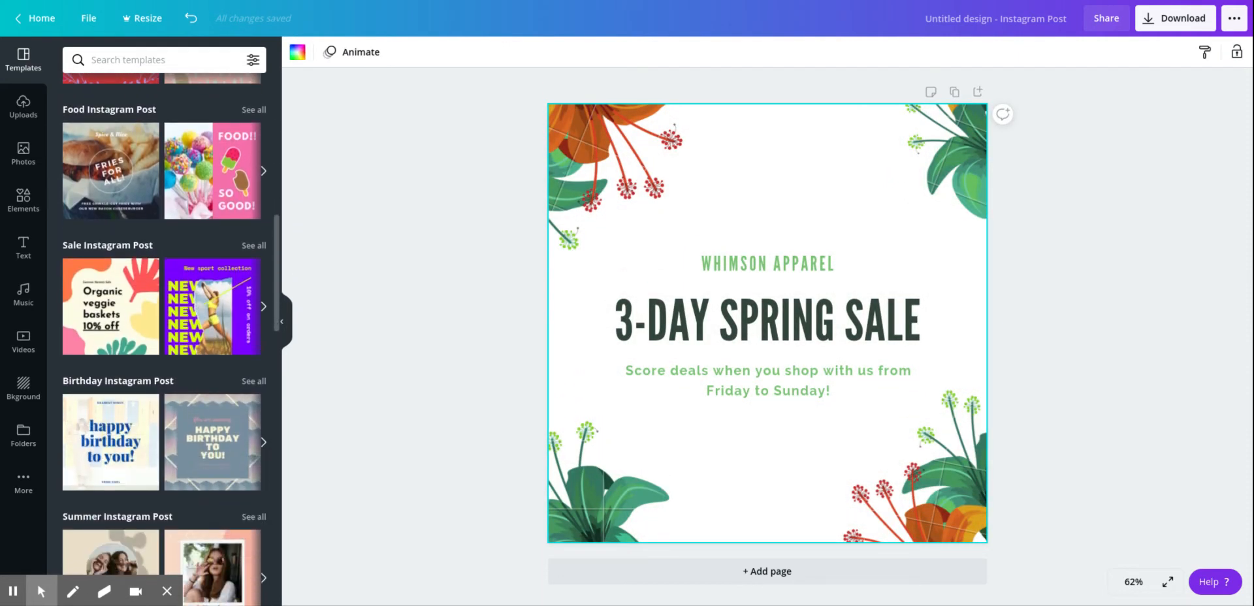
{"action": "scroll", "coordinate": [164, 326], "scroll_direction": "down", "scroll_amount": 3}
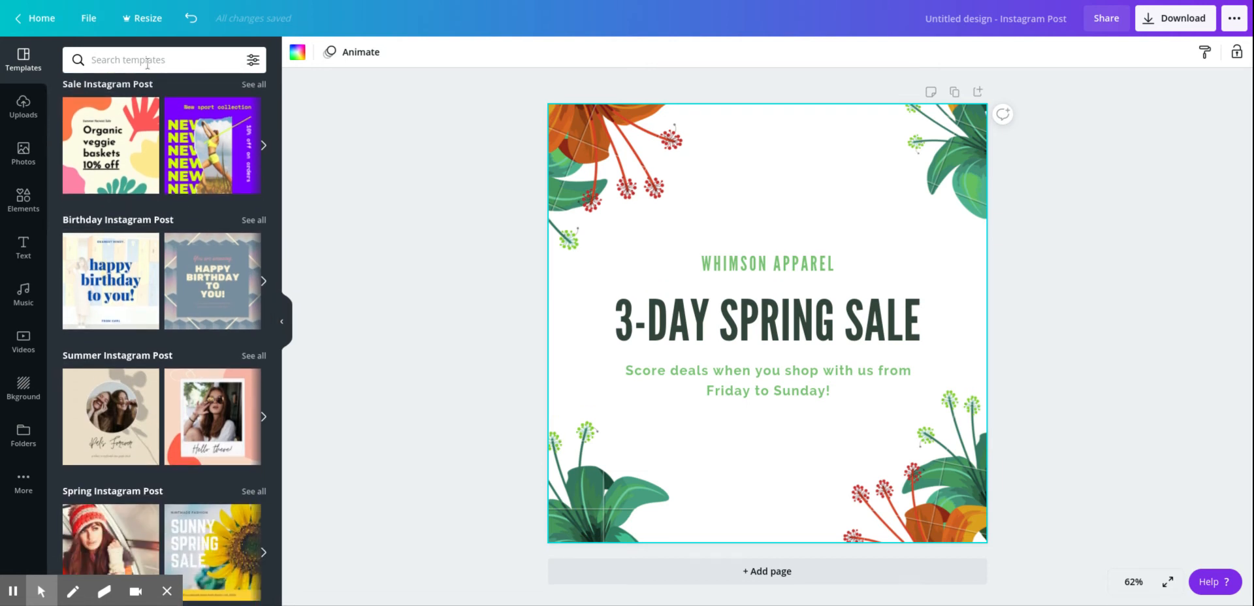
{"action": "left_click", "coordinate": [252, 62]}
{"action": "left_click", "coordinate": [198, 301]}
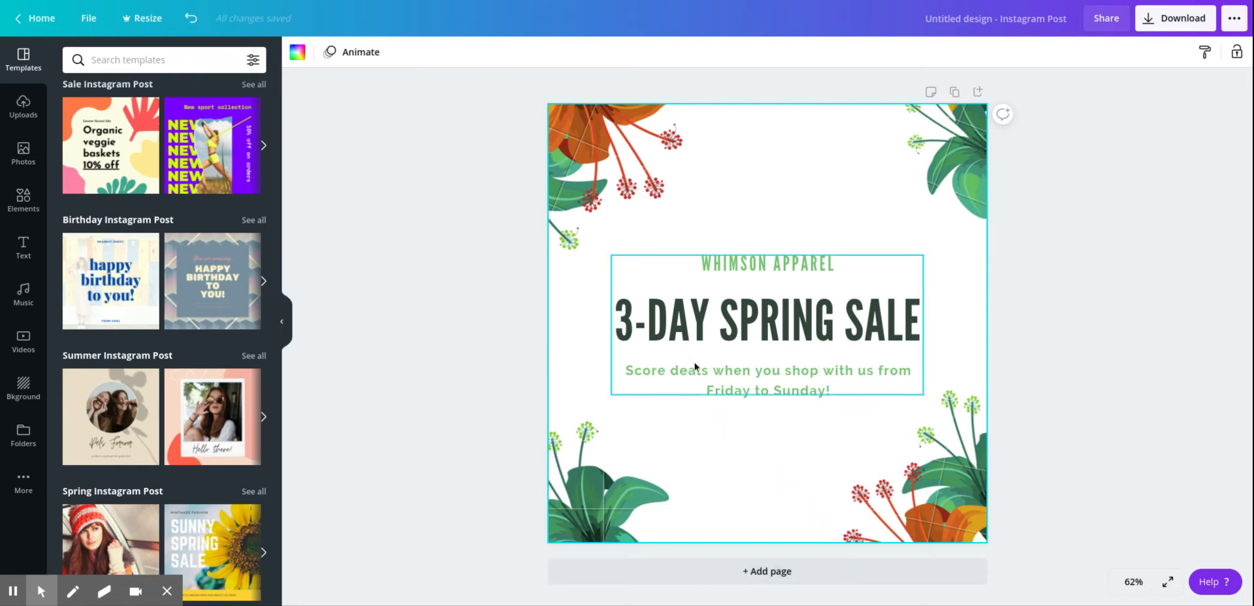
- Nudge the text group slightly upward and apply the blurred colourful lights image as the page background
{"action": "mouse_move", "coordinate": [695, 367]}
{"action": "left_mouse_down"}
{"action": "mouse_move", "coordinate": [714, 360]}
{"action": "mouse_move", "coordinate": [692, 360]}
{"action": "left_mouse_up"}
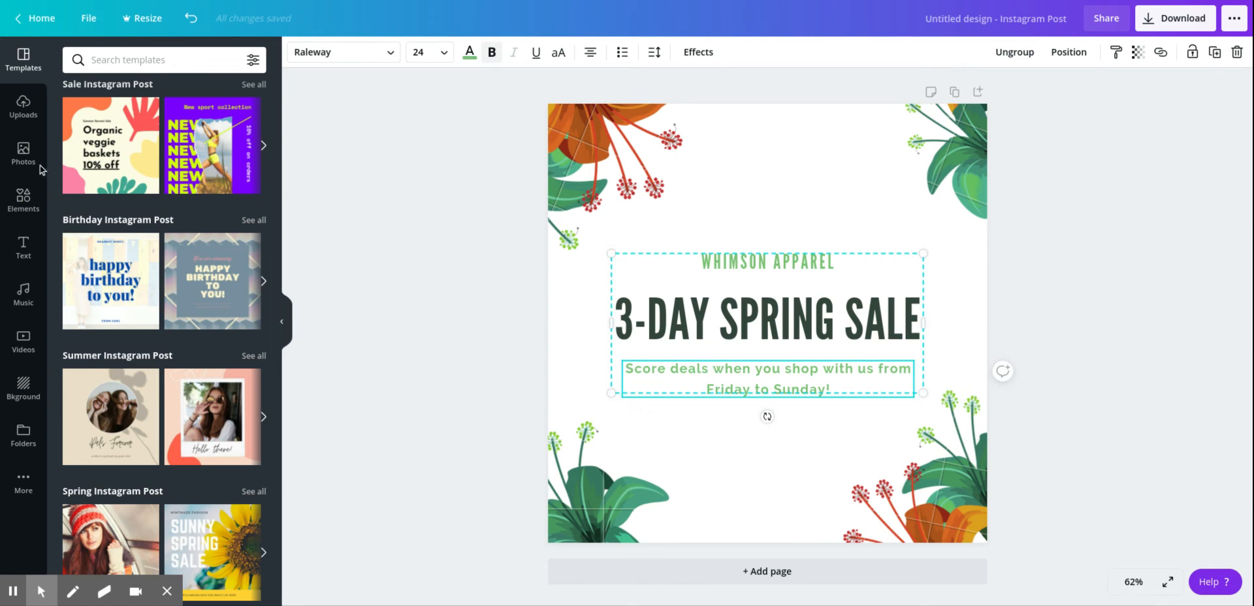
{"action": "left_click", "coordinate": [21, 122]}
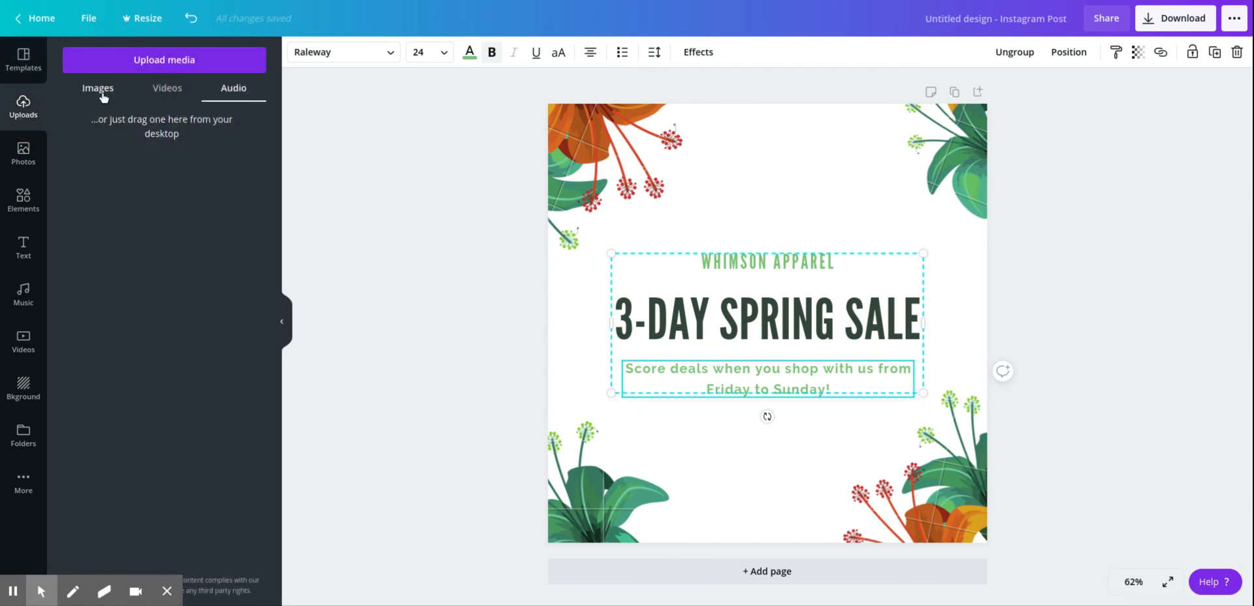
{"action": "left_click", "coordinate": [26, 155]}
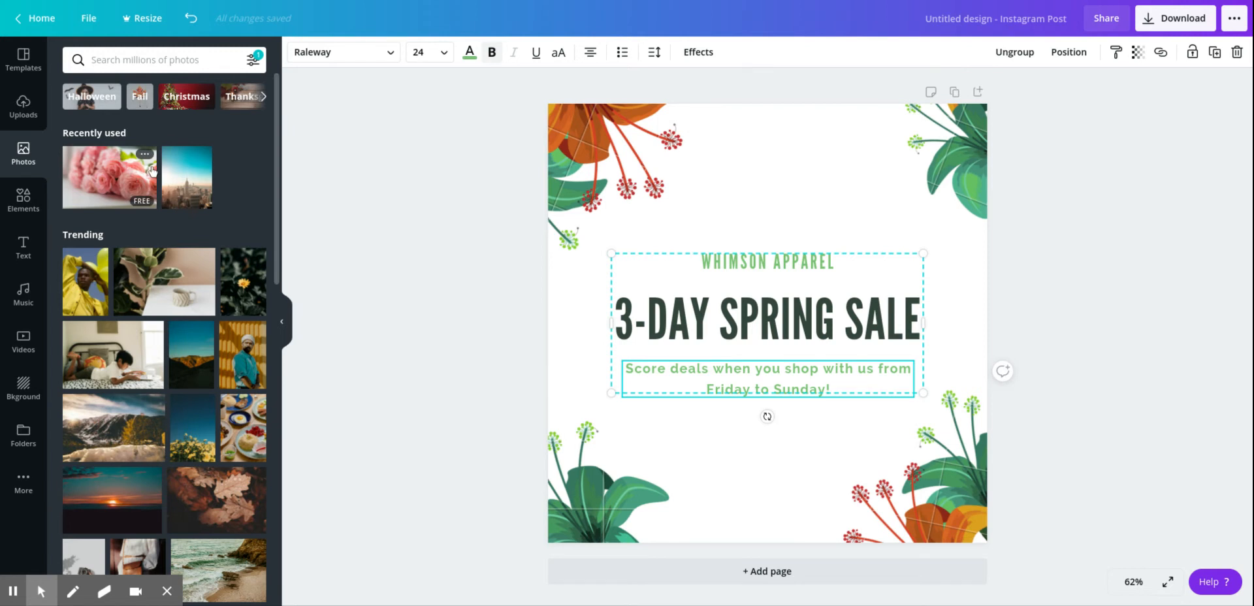
{"action": "left_click", "coordinate": [24, 390]}
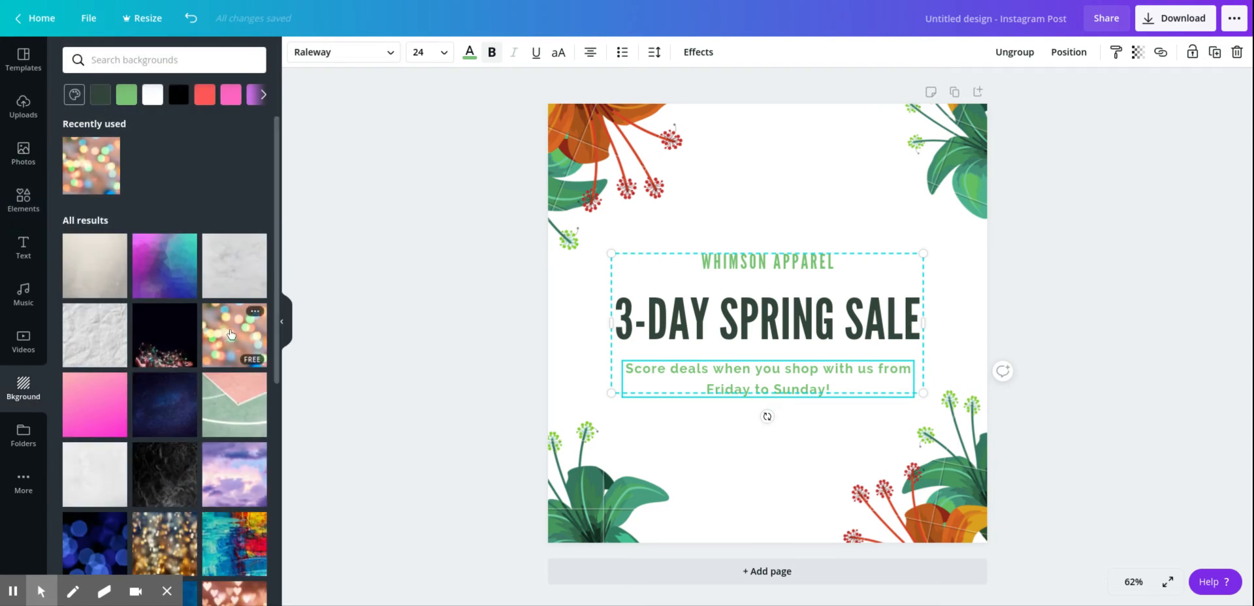
{"action": "left_click_drag", "start_coordinate": [258, 327], "coordinate": [487, 273]}
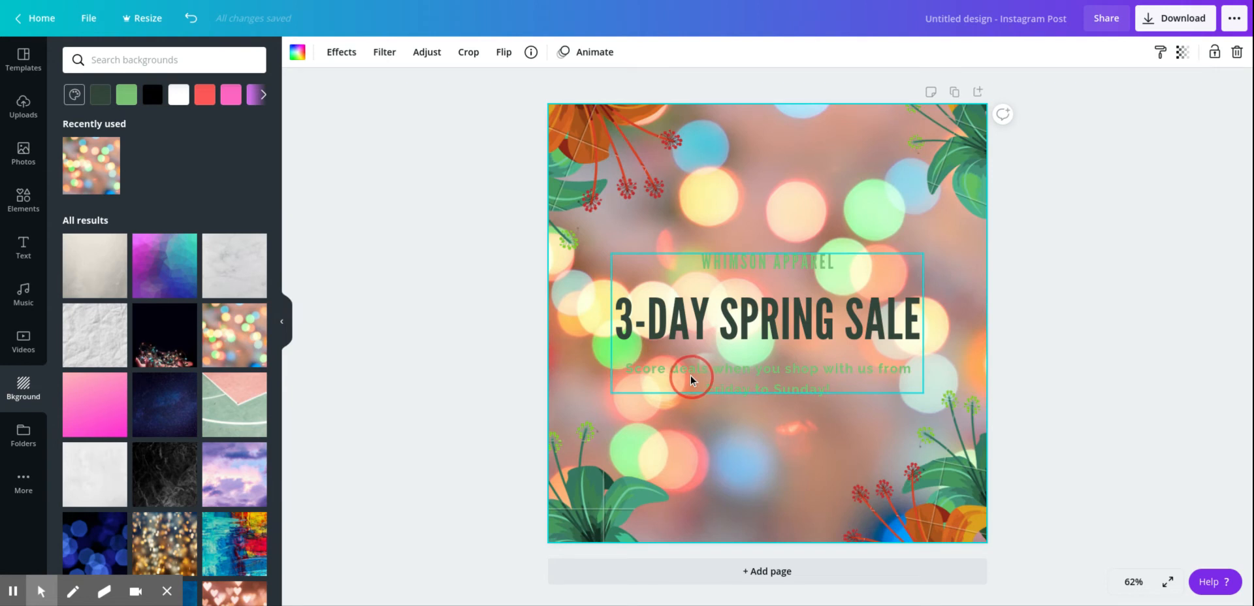
- Recolour the "Score deals when you shop with us" text and the "Whimson Apparel" line with the burgundy photo colour
{"action": "left_click", "coordinate": [691, 375]}
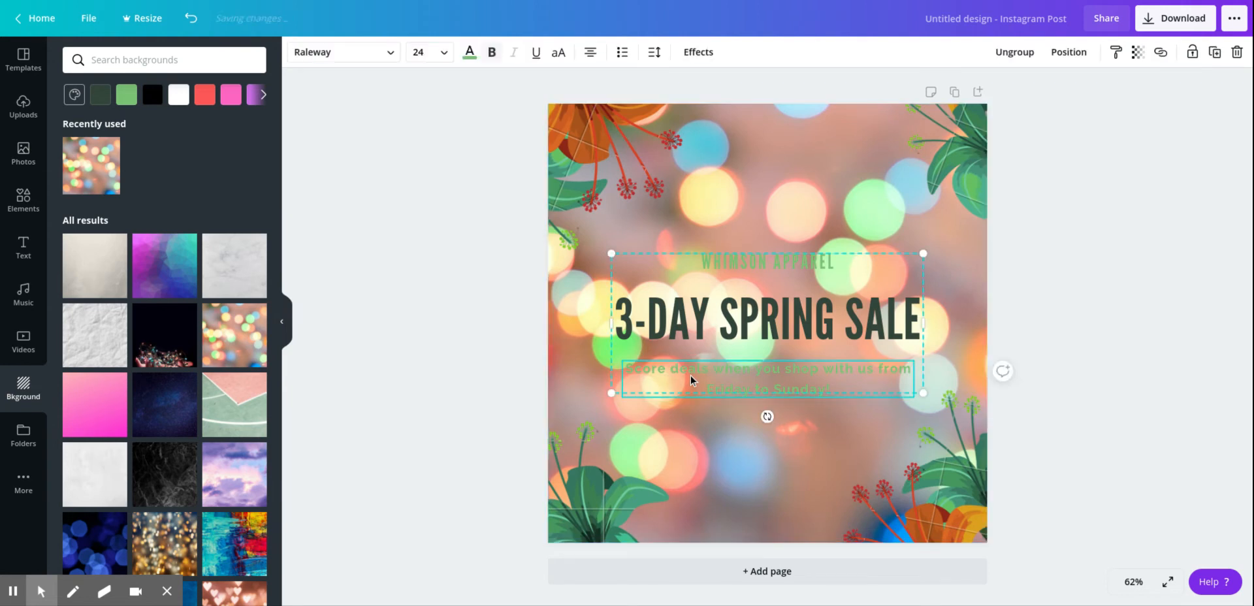
{"action": "left_click", "coordinate": [469, 52]}
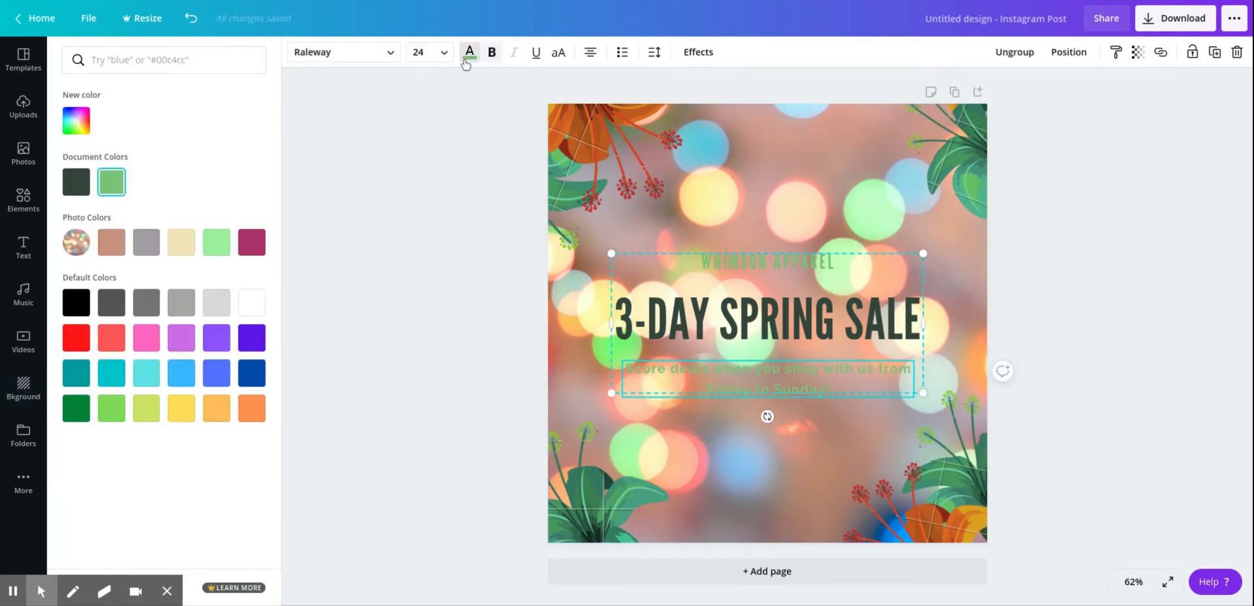
{"action": "left_click", "coordinate": [255, 243]}
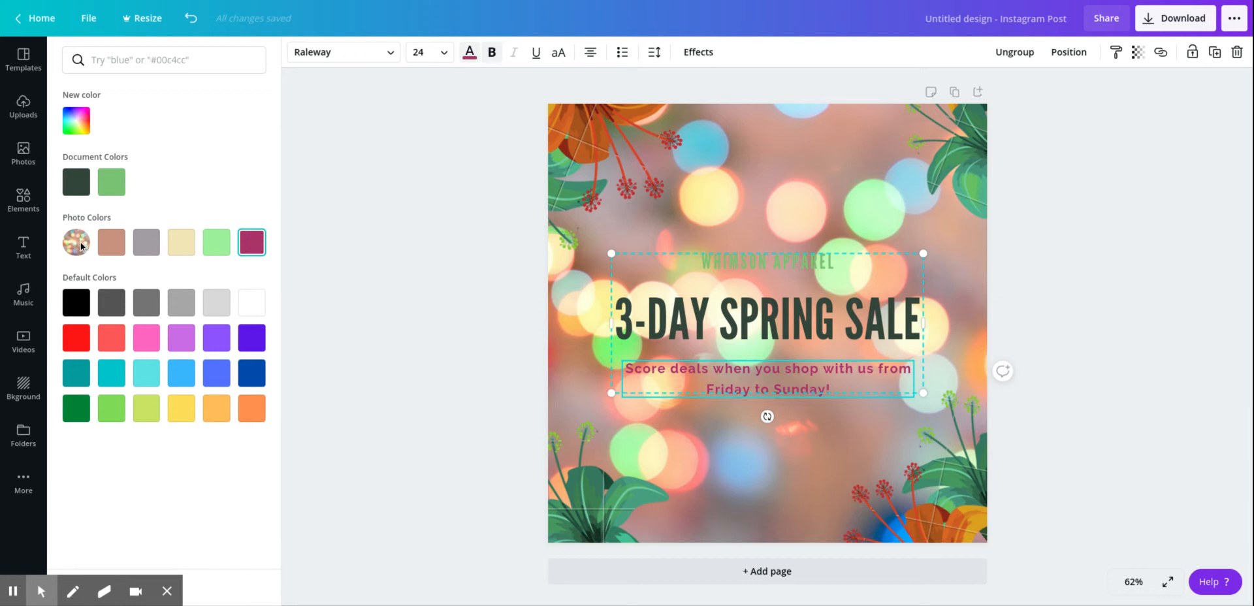
{"action": "left_click", "coordinate": [721, 268]}
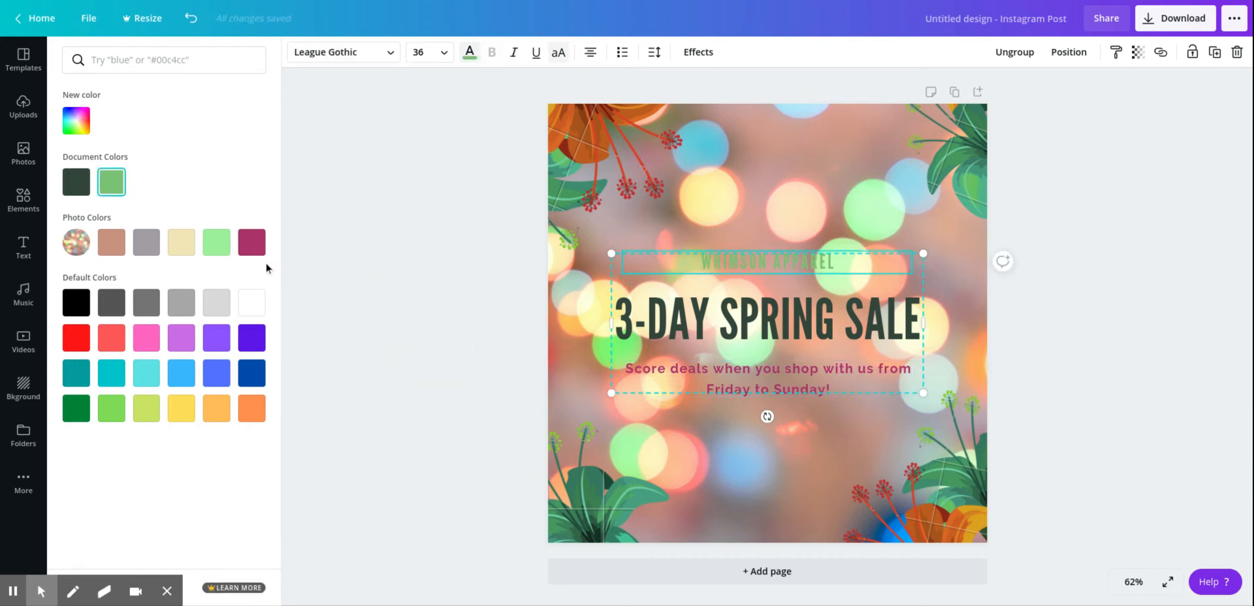
{"action": "left_click", "coordinate": [253, 244]}
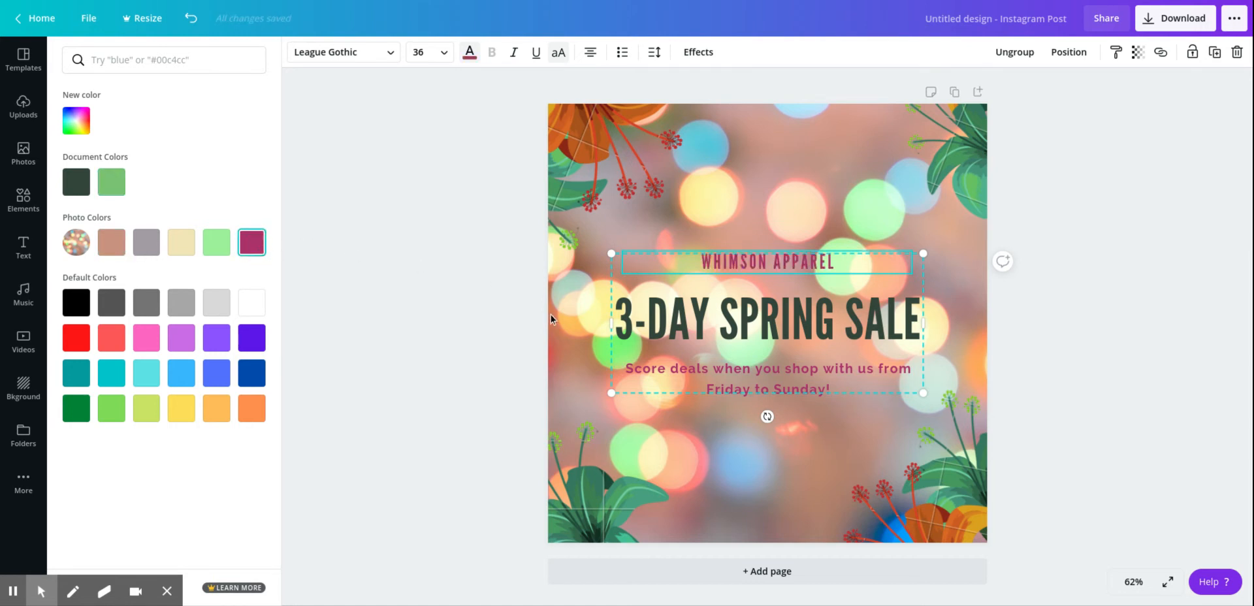
- Change the "3-Day Spring Sale" headline colour to black and deselect the text
{"action": "left_click", "coordinate": [639, 330]}
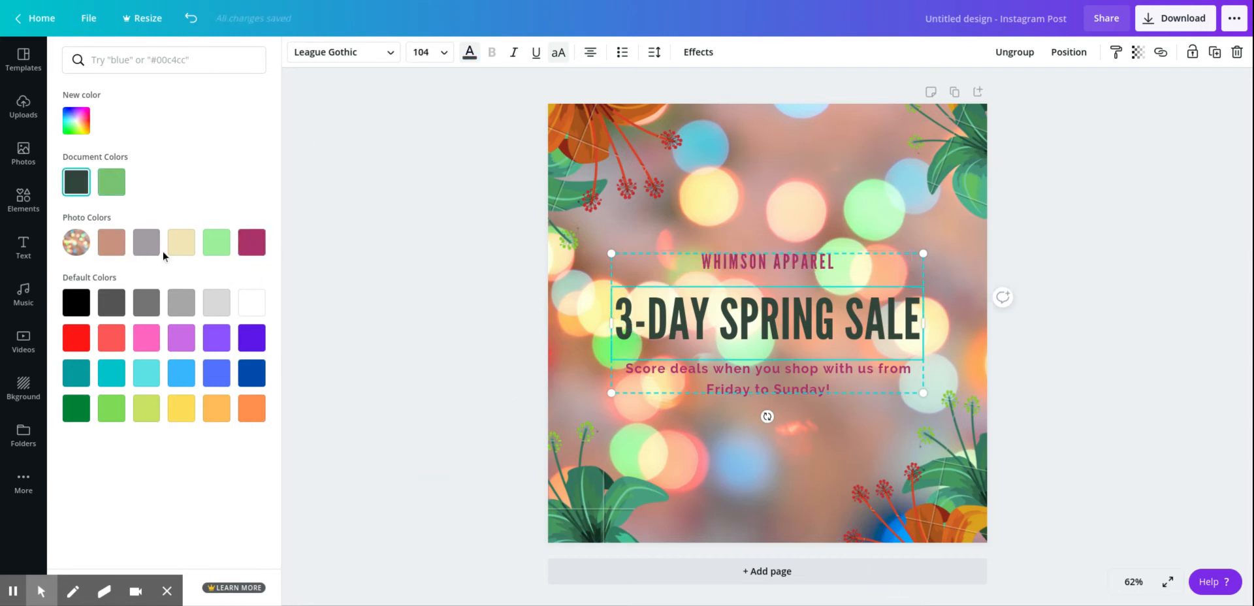
{"action": "left_click", "coordinate": [74, 317]}
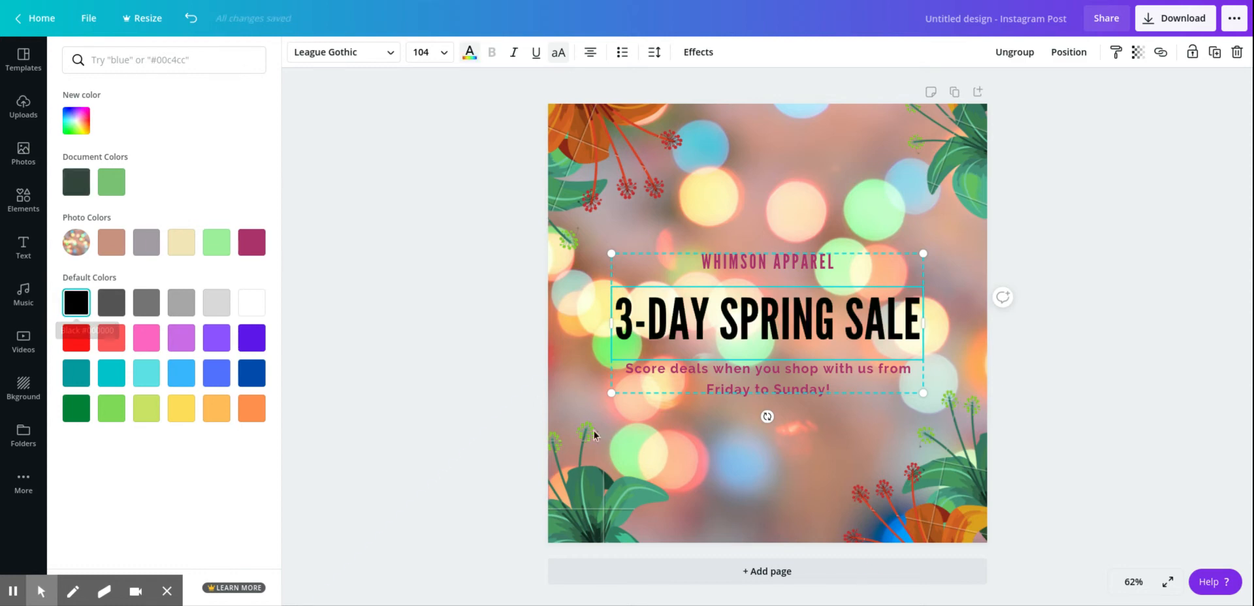
{"action": "left_click", "coordinate": [586, 450]}
{"action": "left_click", "coordinate": [453, 384]}
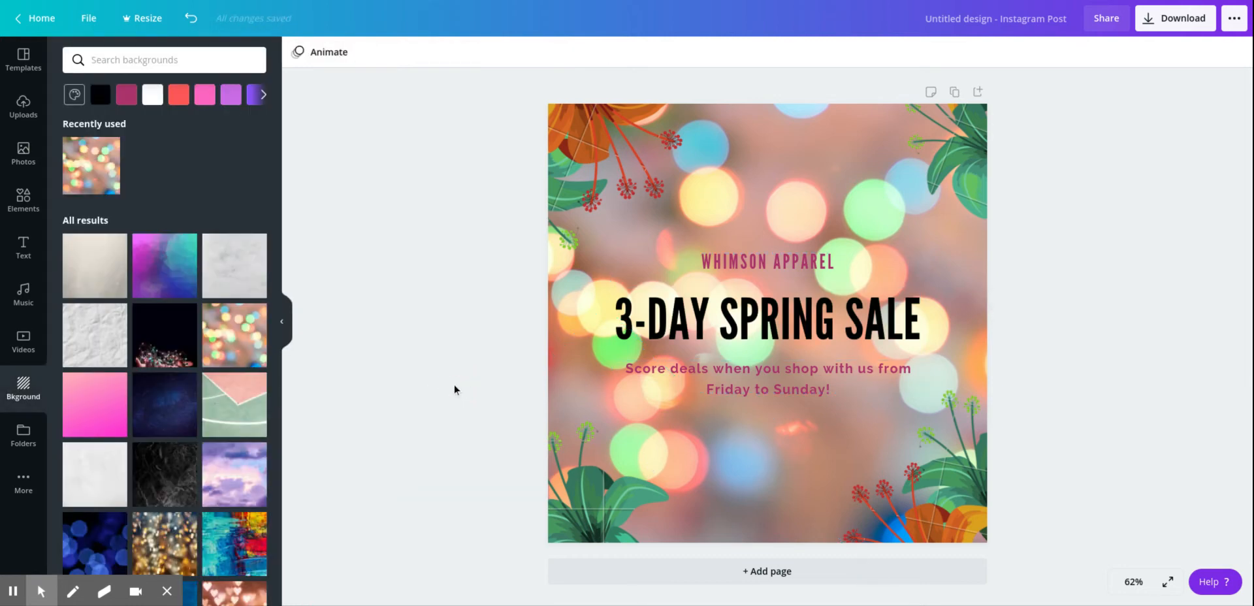
- Add the orange flower sticker, shrink it and place it in the upper-right area of the design above the headline
{"action": "left_click", "coordinate": [713, 372]}
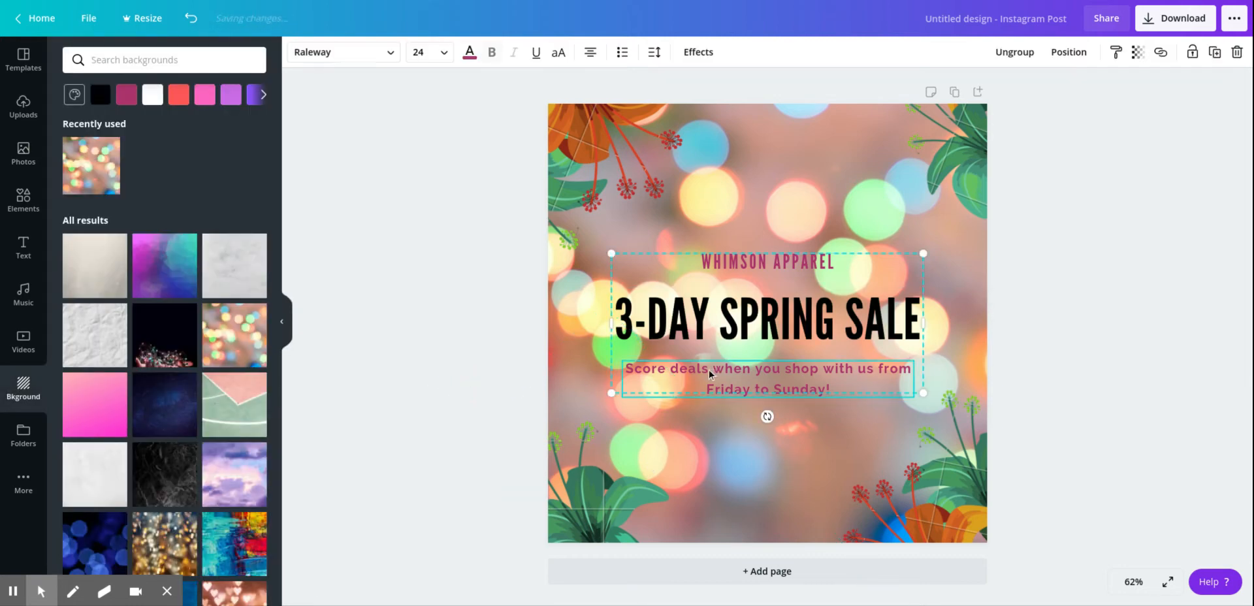
{"action": "left_click", "coordinate": [13, 209]}
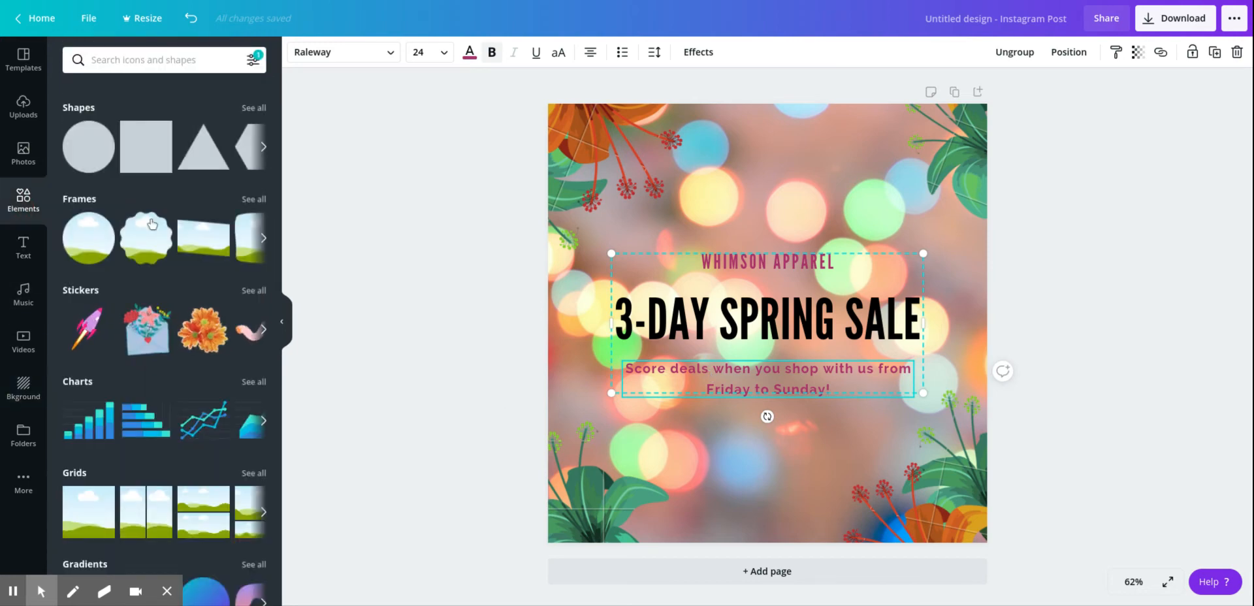
{"action": "left_click", "coordinate": [430, 260]}
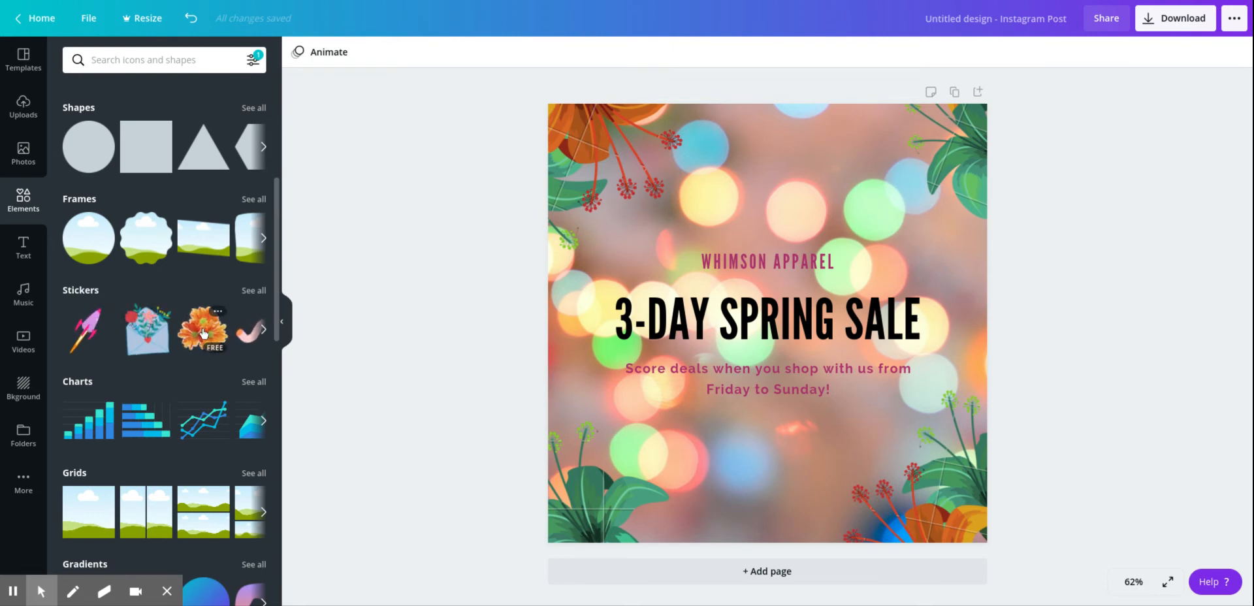
{"action": "left_click", "coordinate": [204, 333]}
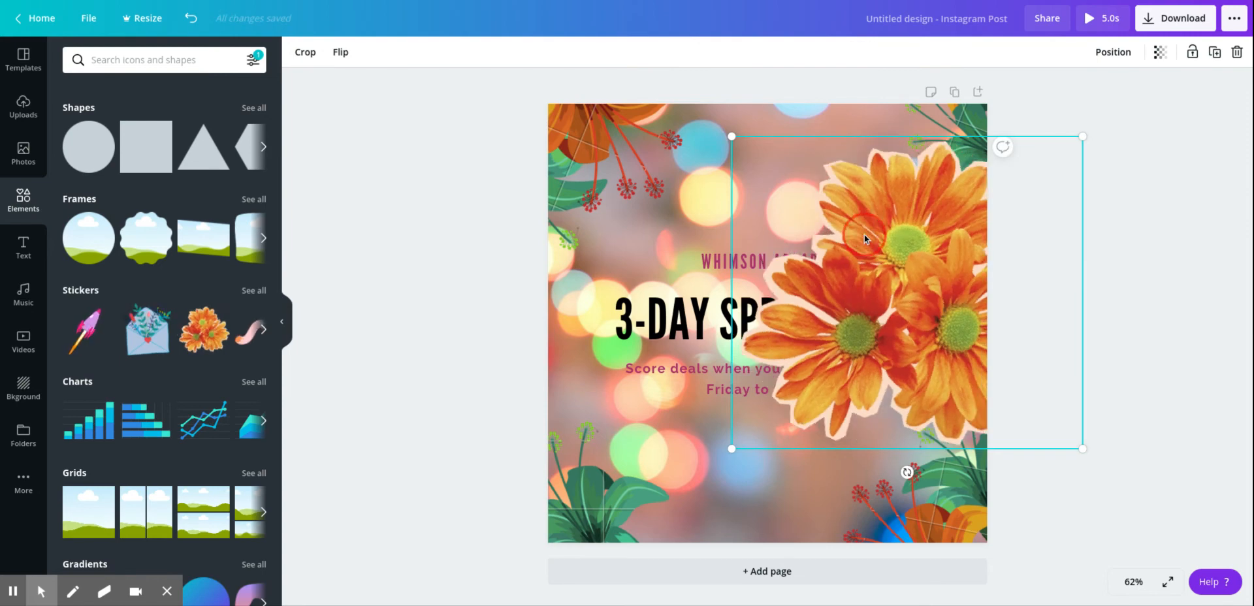
{"action": "left_click", "coordinate": [864, 234]}
{"action": "left_click_drag", "start_coordinate": [806, 220], "coordinate": [736, 167]}
{"action": "left_click_drag", "start_coordinate": [618, 97], "coordinate": [808, 251]}
{"action": "left_click_drag", "start_coordinate": [869, 323], "coordinate": [874, 175]}
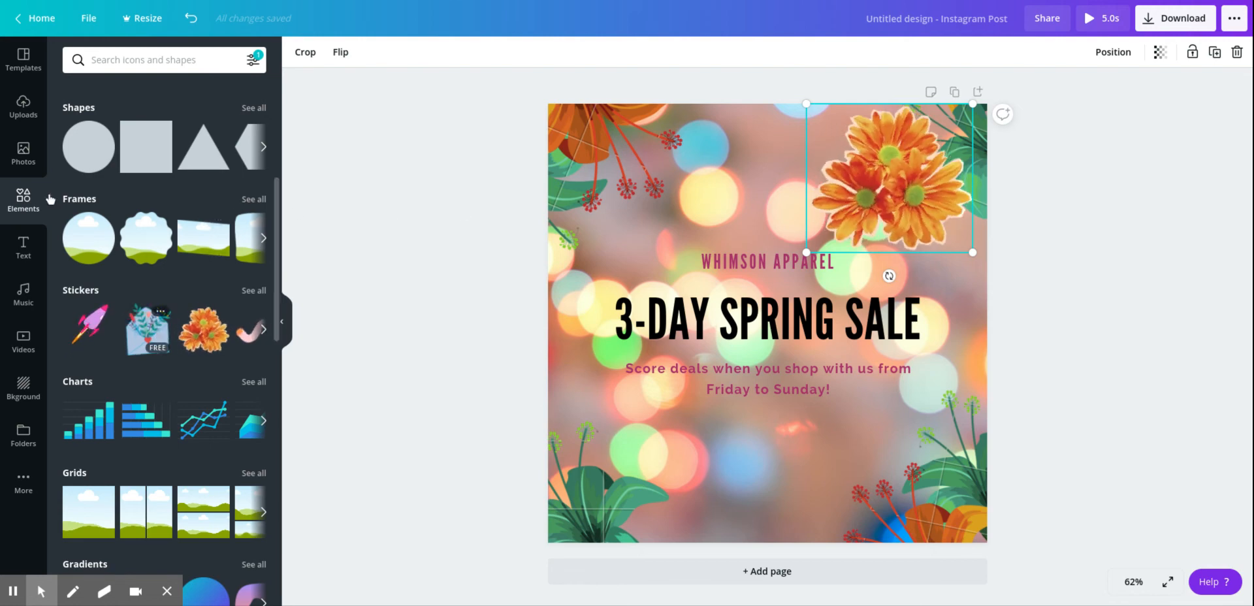
- Delete the orange flower sticker from the design and look at the available music
{"action": "left_click", "coordinate": [33, 242]}
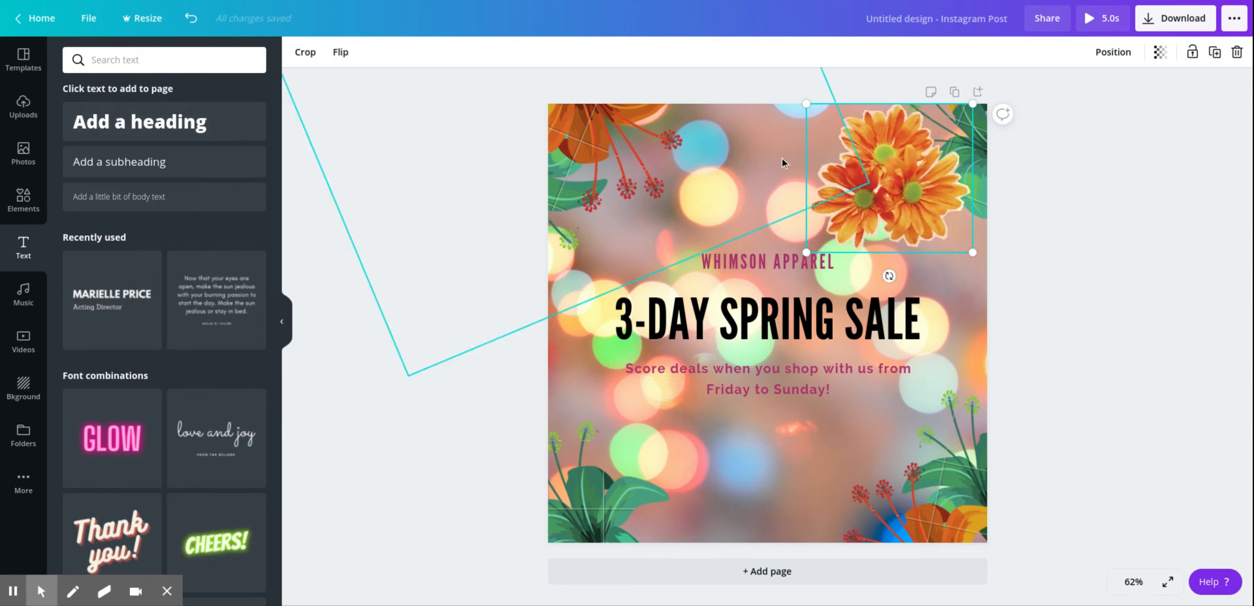
{"action": "key", "text": "Delete"}
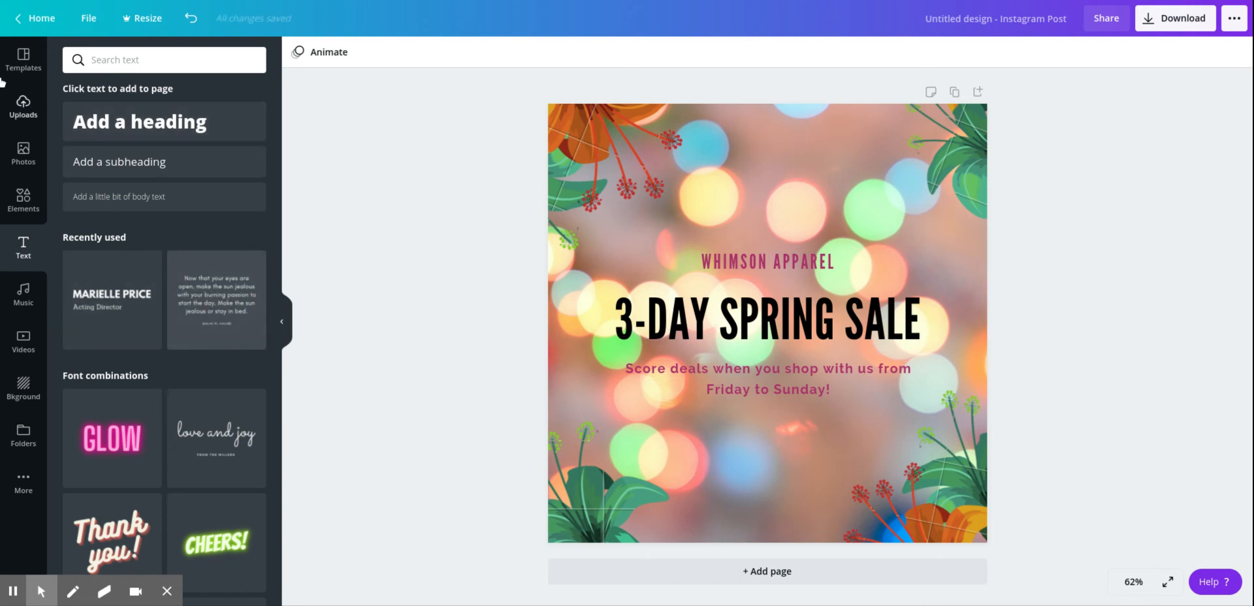
{"action": "left_click", "coordinate": [18, 307]}
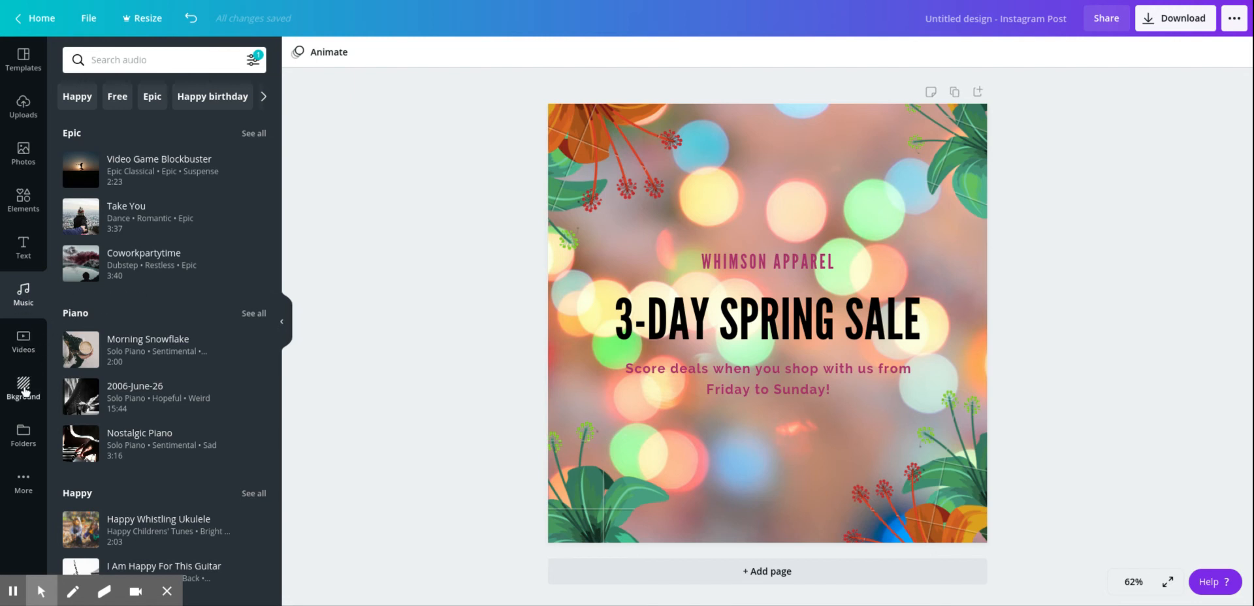
- Replace the blurred lights background with the plain coral-red background
{"action": "left_click", "coordinate": [24, 389]}
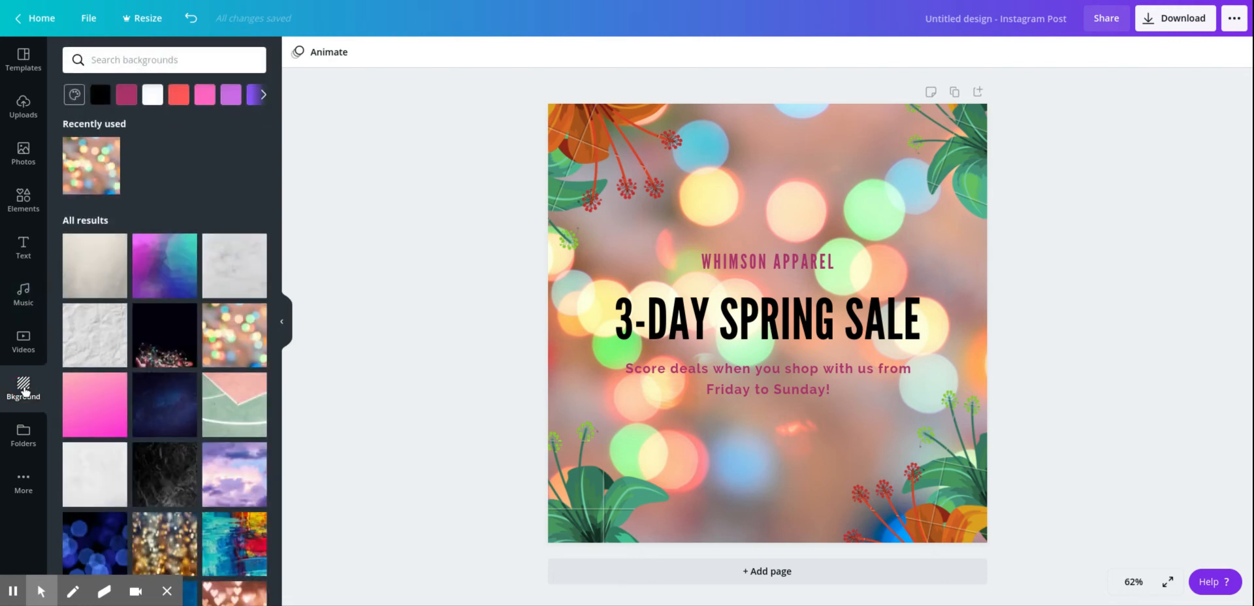
{"action": "scroll", "coordinate": [230, 397], "scroll_direction": "down", "scroll_amount": 4}
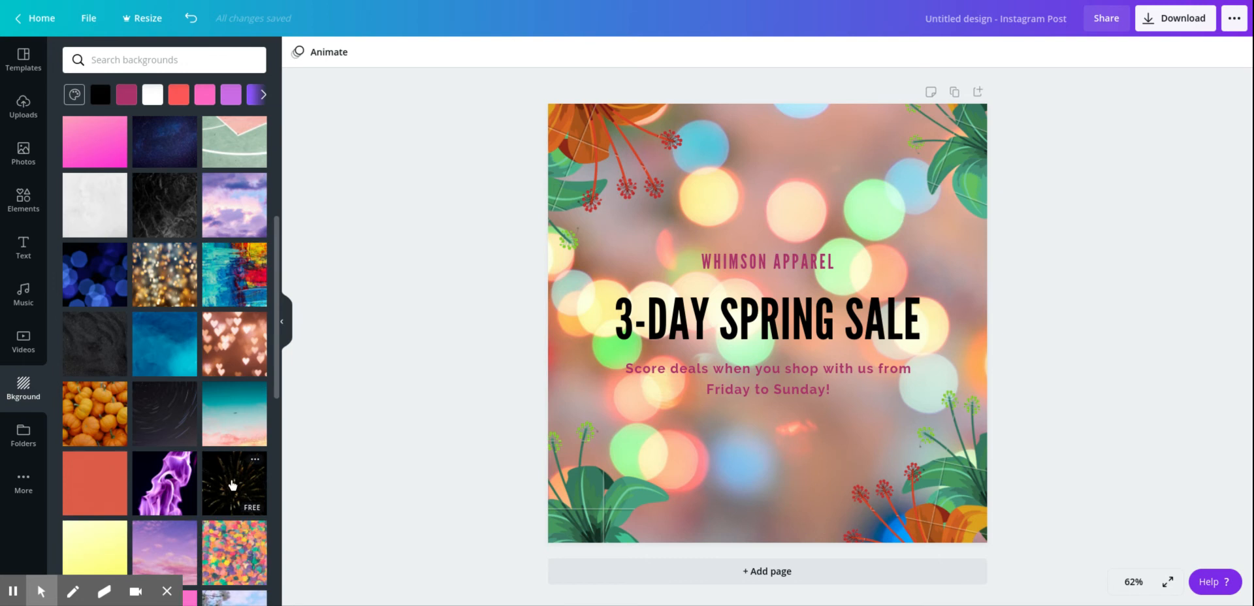
{"action": "left_click_drag", "start_coordinate": [108, 470], "coordinate": [400, 413]}
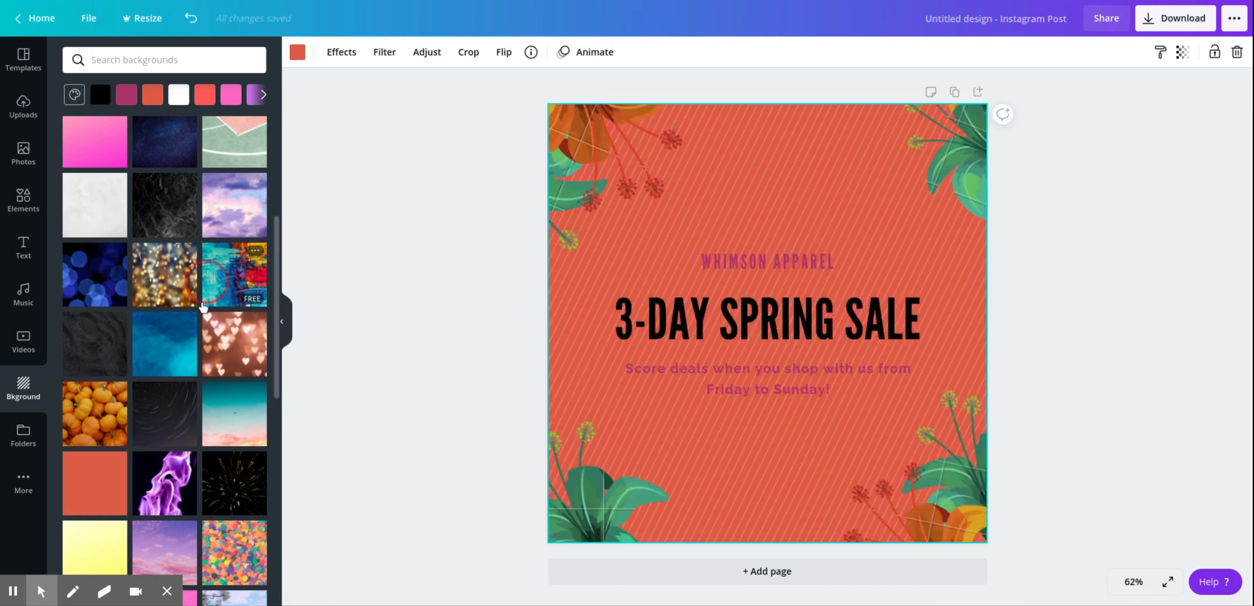
- Delete the four floral graphics from the corners of the design
{"action": "left_click", "coordinate": [571, 139]}
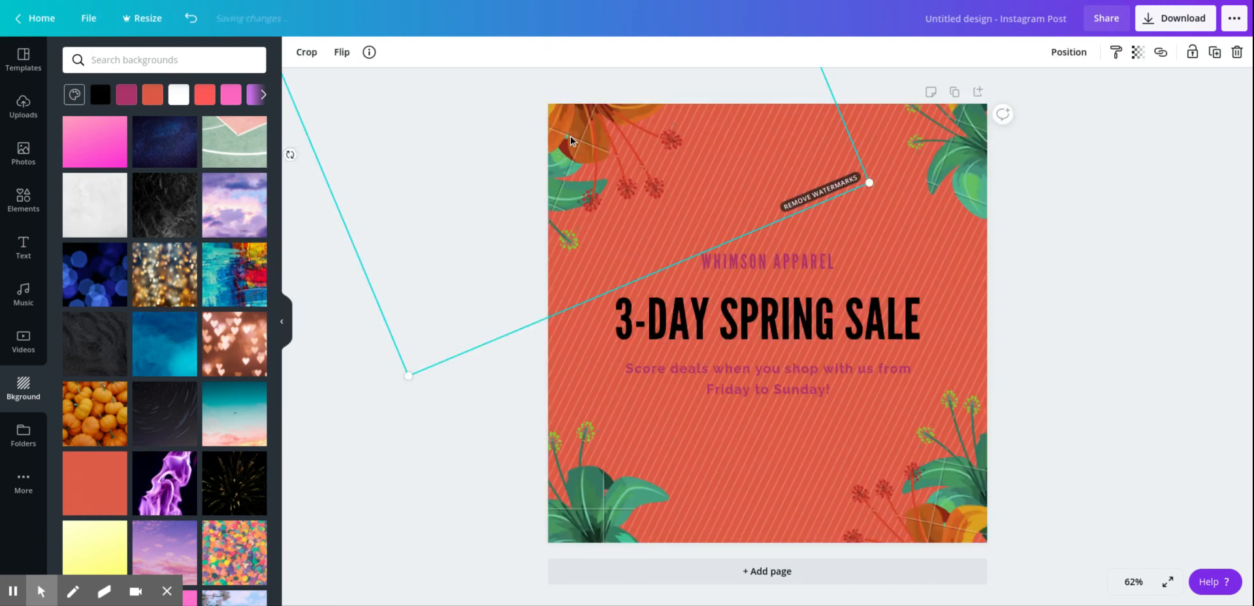
{"action": "key", "text": "Delete"}
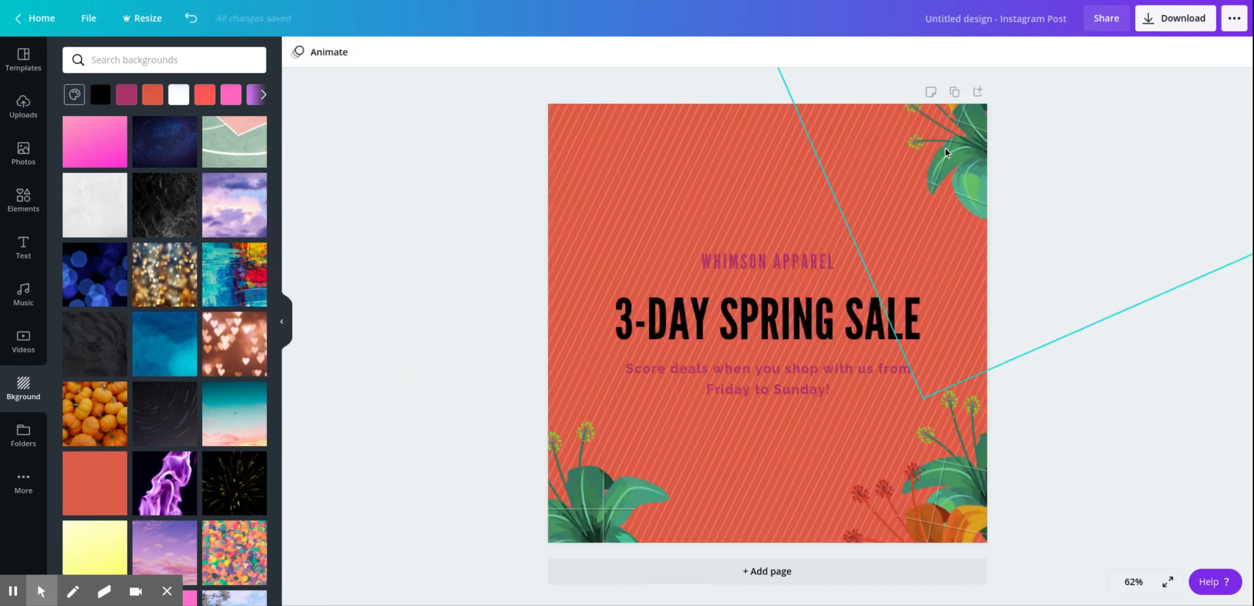
{"action": "left_click", "coordinate": [946, 153]}
{"action": "key", "text": "Delete"}
{"action": "left_click", "coordinate": [965, 465]}
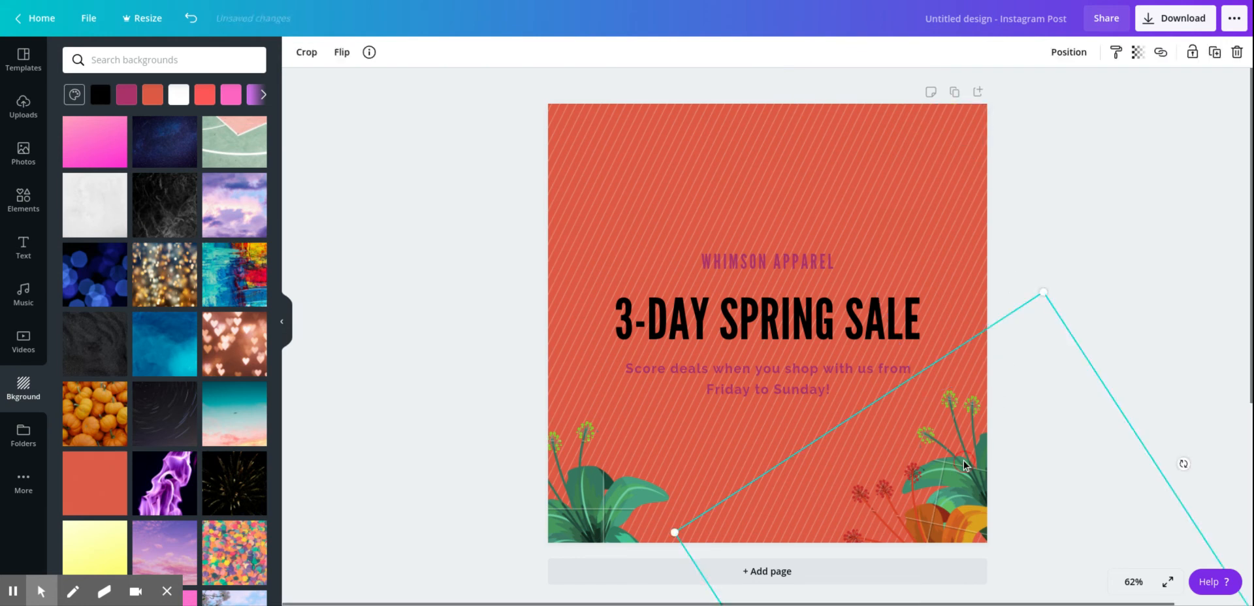
{"action": "key", "text": "Delete"}
{"action": "left_click", "coordinate": [637, 511]}
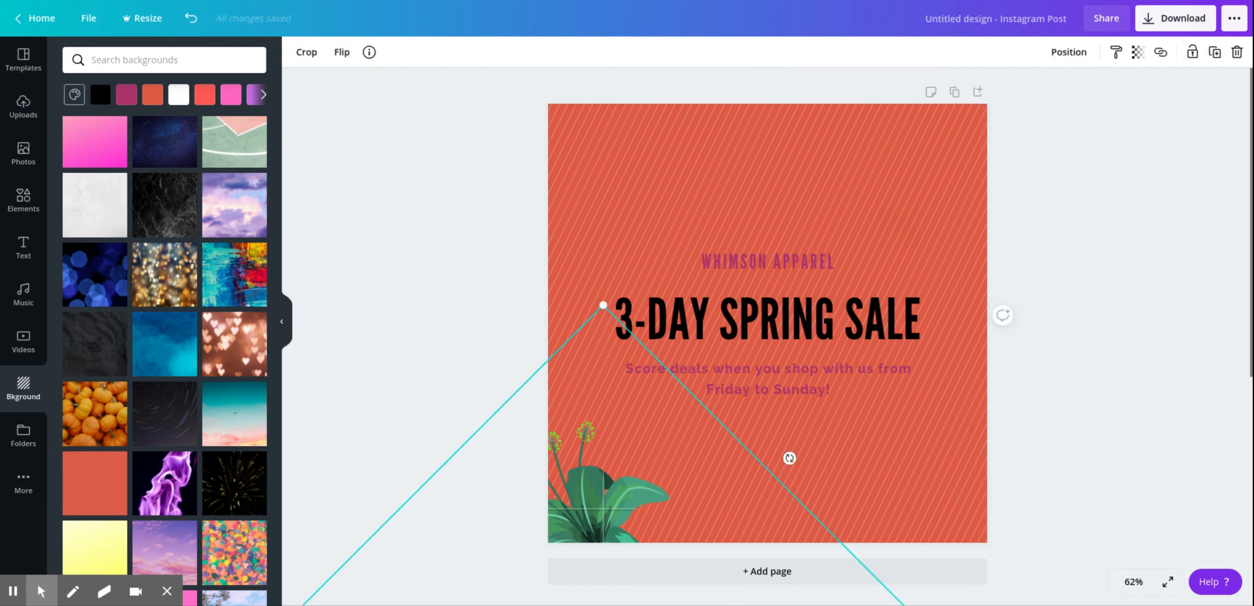
{"action": "key", "text": "Delete"}
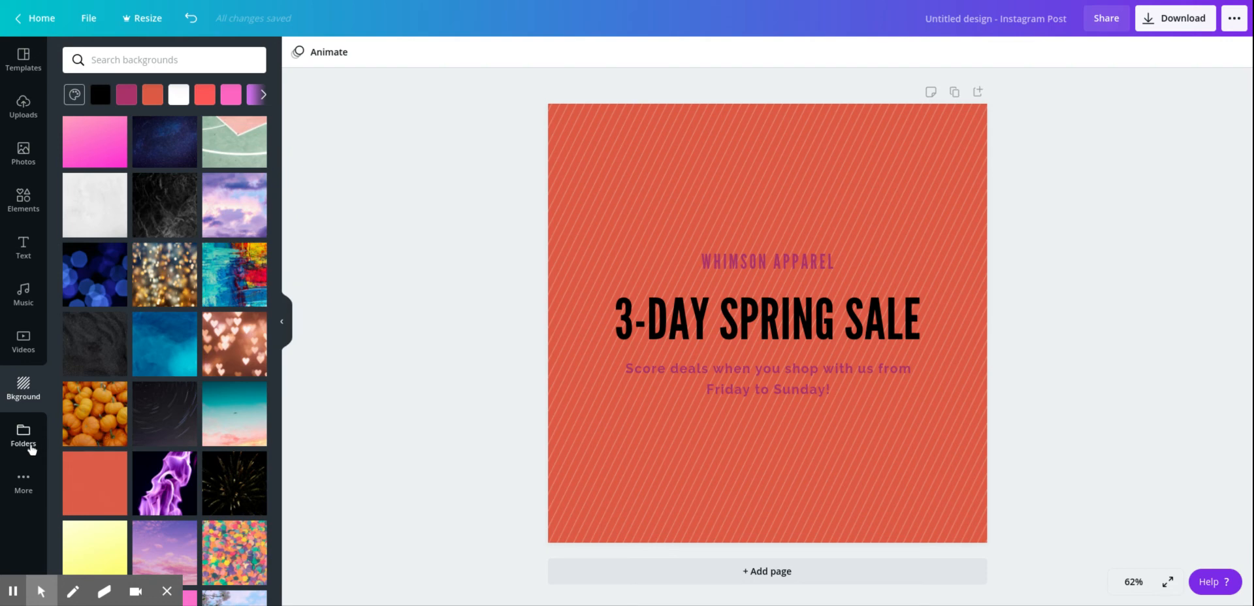
- Apply the orange pumpkins photo as the background and search the backgrounds for "school"
{"action": "left_click", "coordinate": [79, 421]}
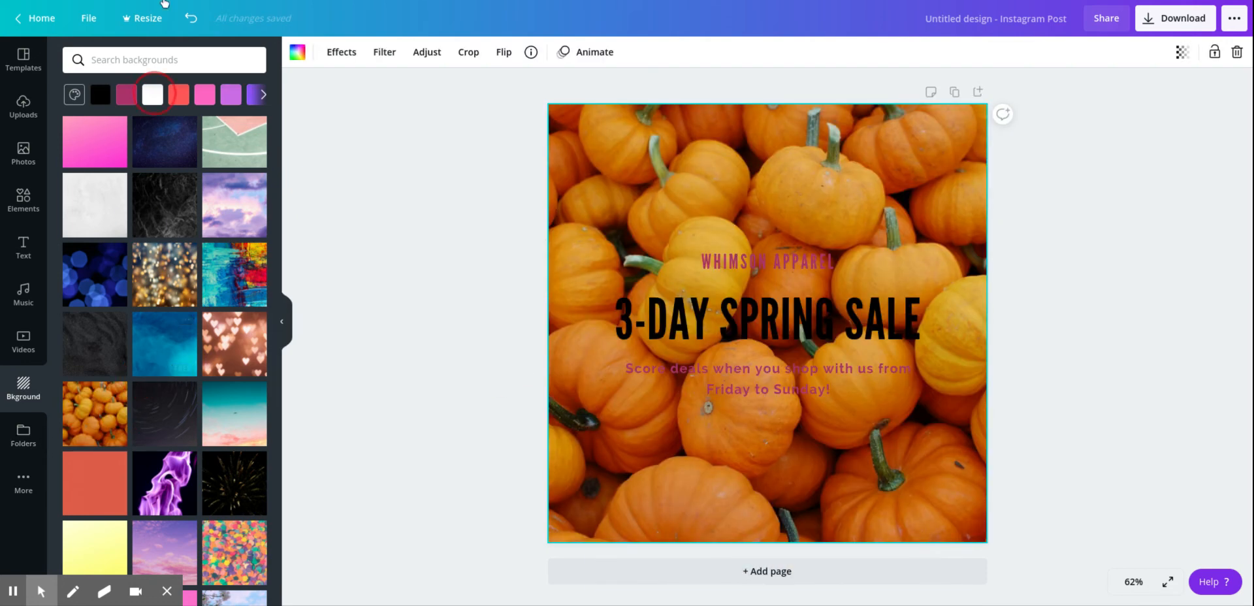
{"action": "left_click", "coordinate": [163, 60]}
{"action": "type", "text": "school"}
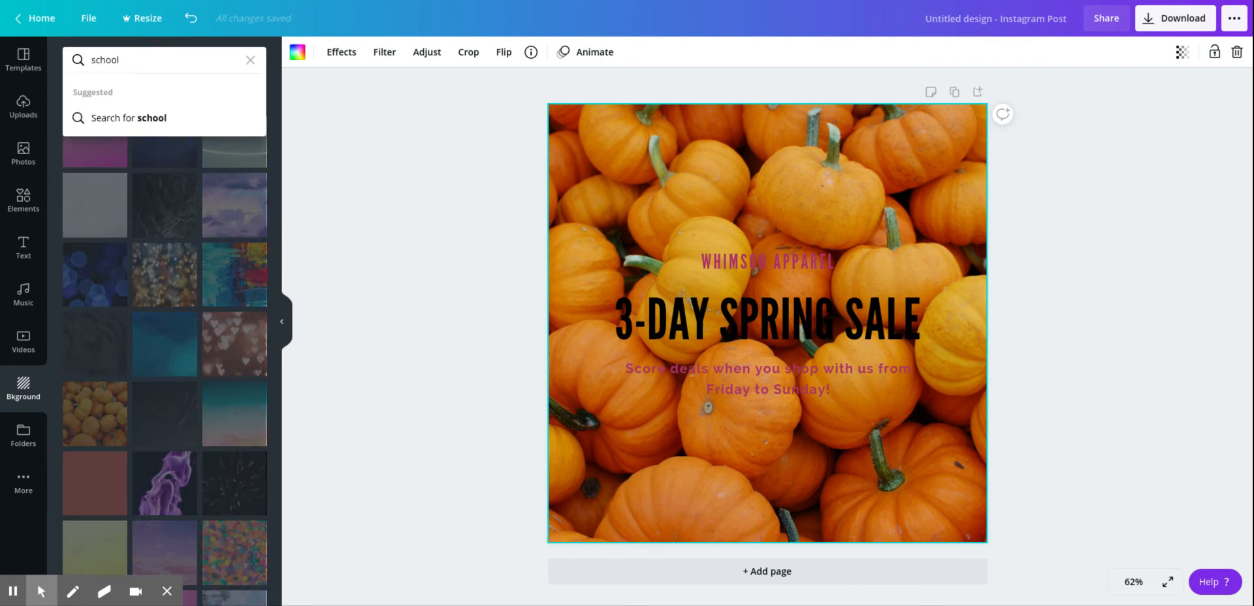
{"action": "key", "text": "Return"}
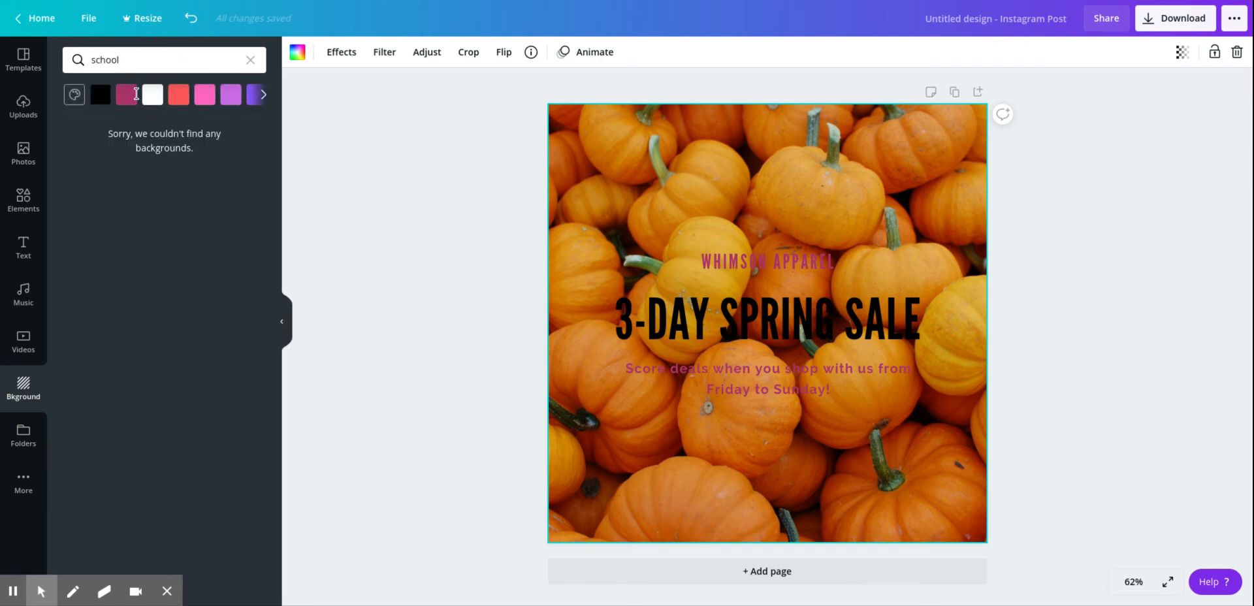
- Clear the background search, try a solid coral-red background and change it to solid bright pink
{"action": "left_click", "coordinate": [252, 63]}
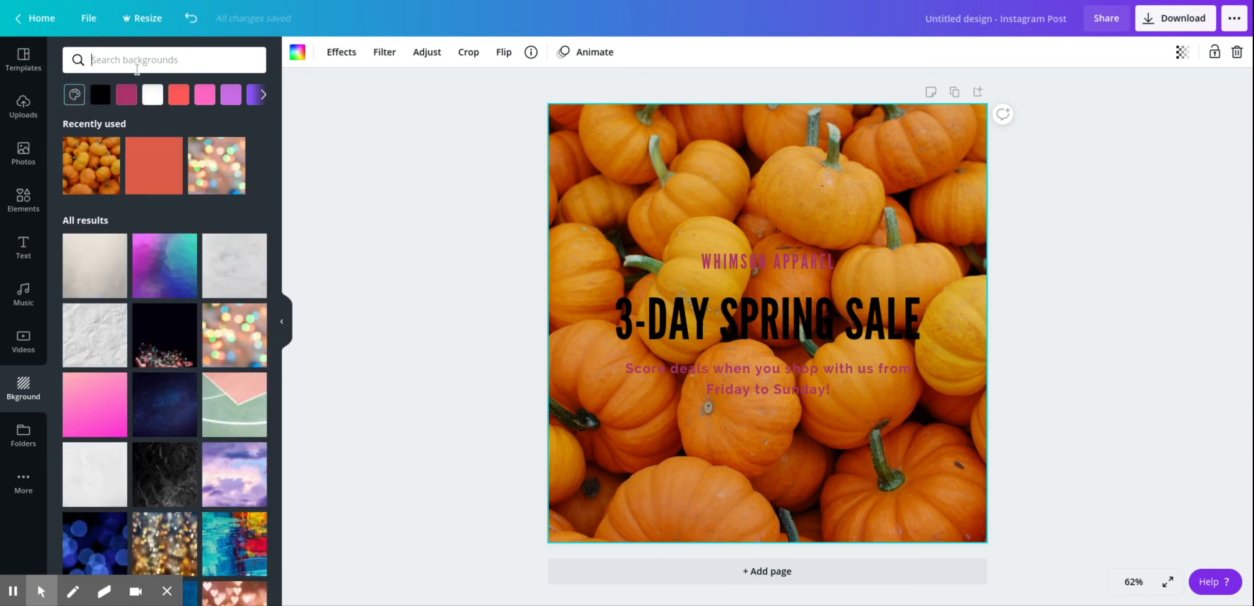
{"action": "left_click", "coordinate": [179, 97]}
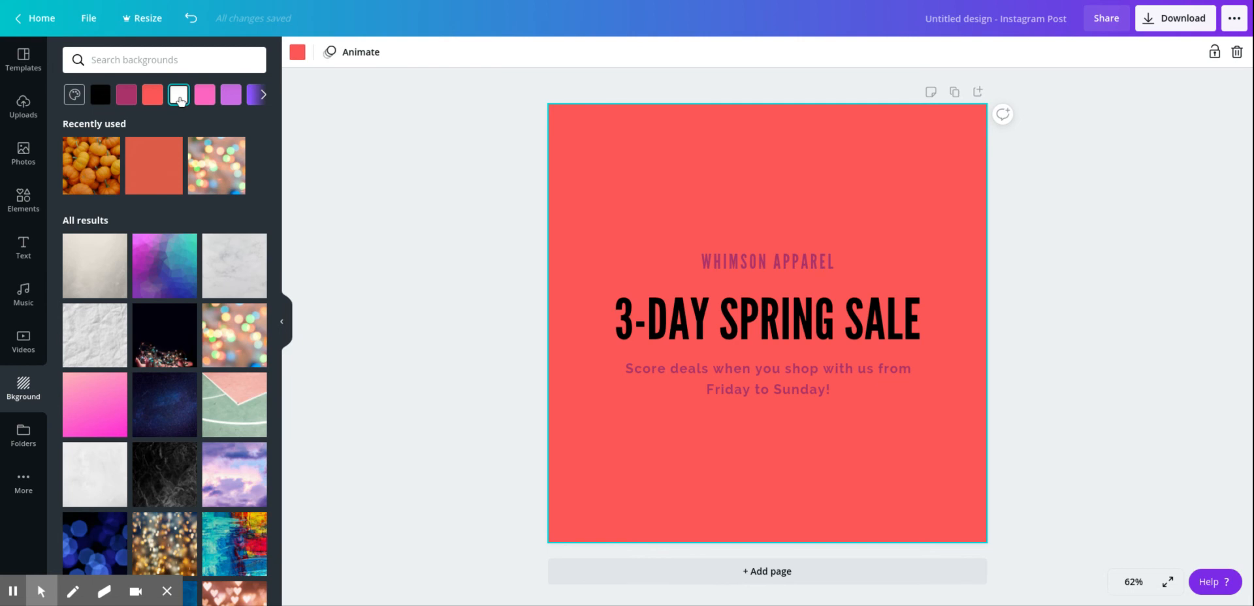
{"action": "left_click", "coordinate": [204, 95]}
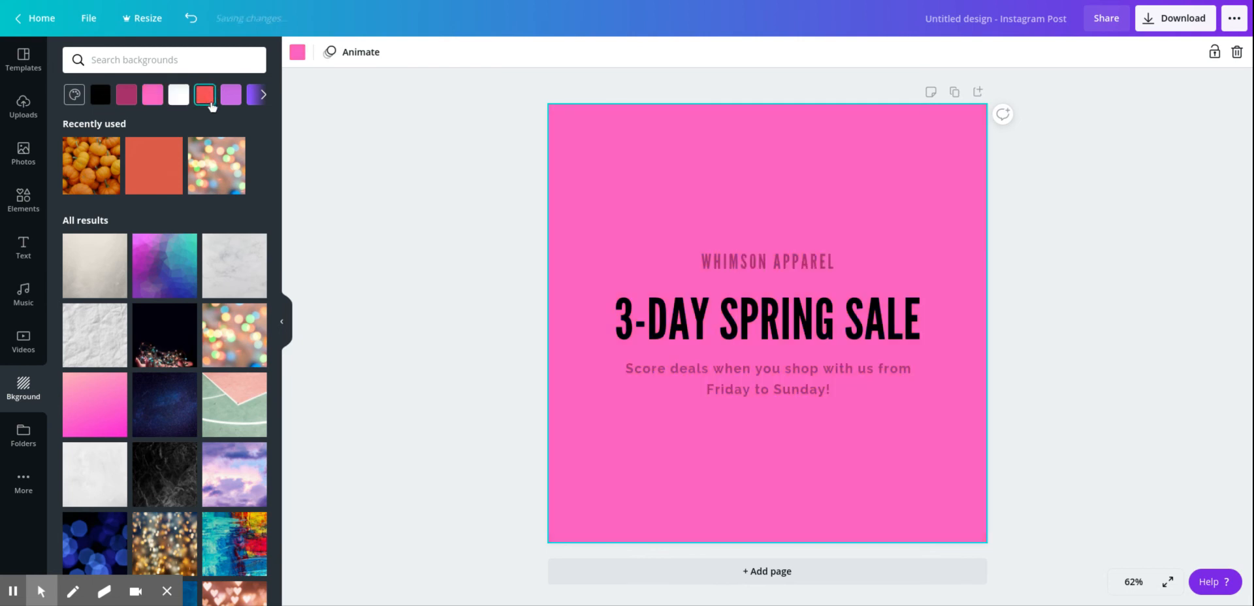
- Search the backgrounds for "pink" and browse the available options
{"action": "left_click", "coordinate": [158, 64]}
{"action": "type", "text": "pink"}
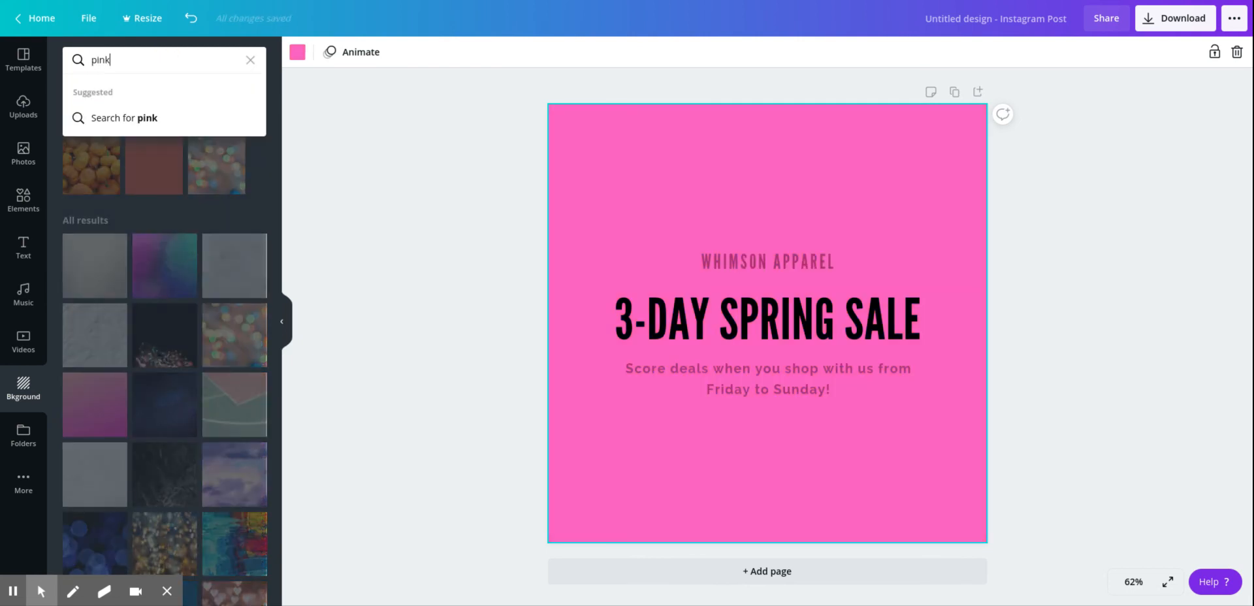
{"action": "key", "text": "Return"}
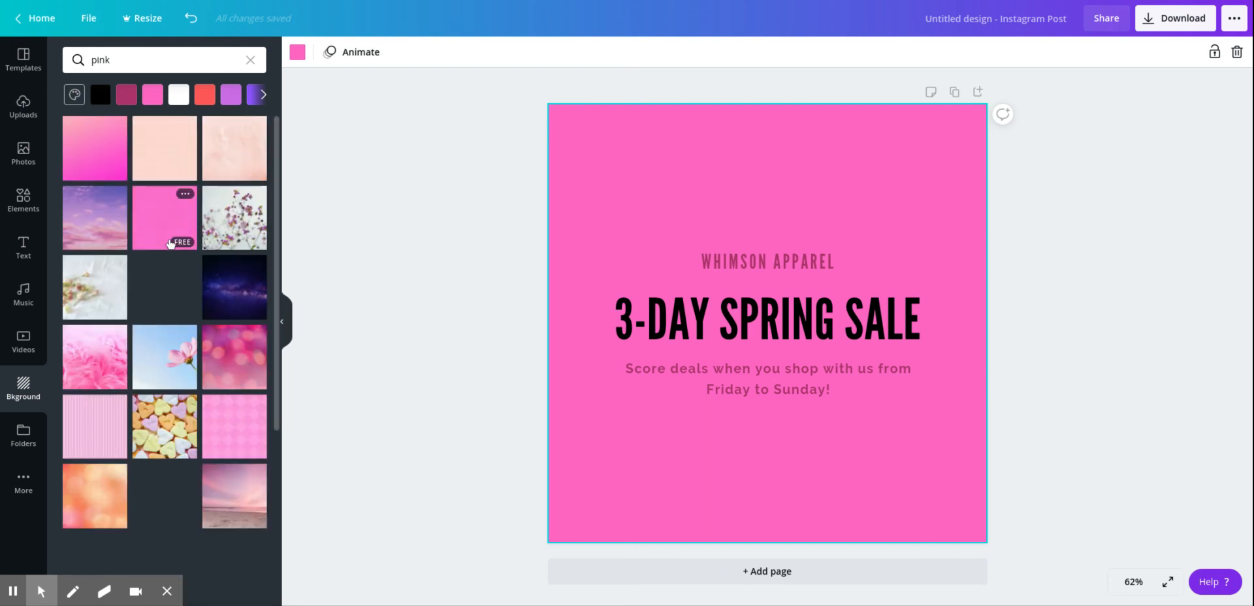
{"action": "scroll", "coordinate": [160, 274], "scroll_direction": "down", "scroll_amount": 3}
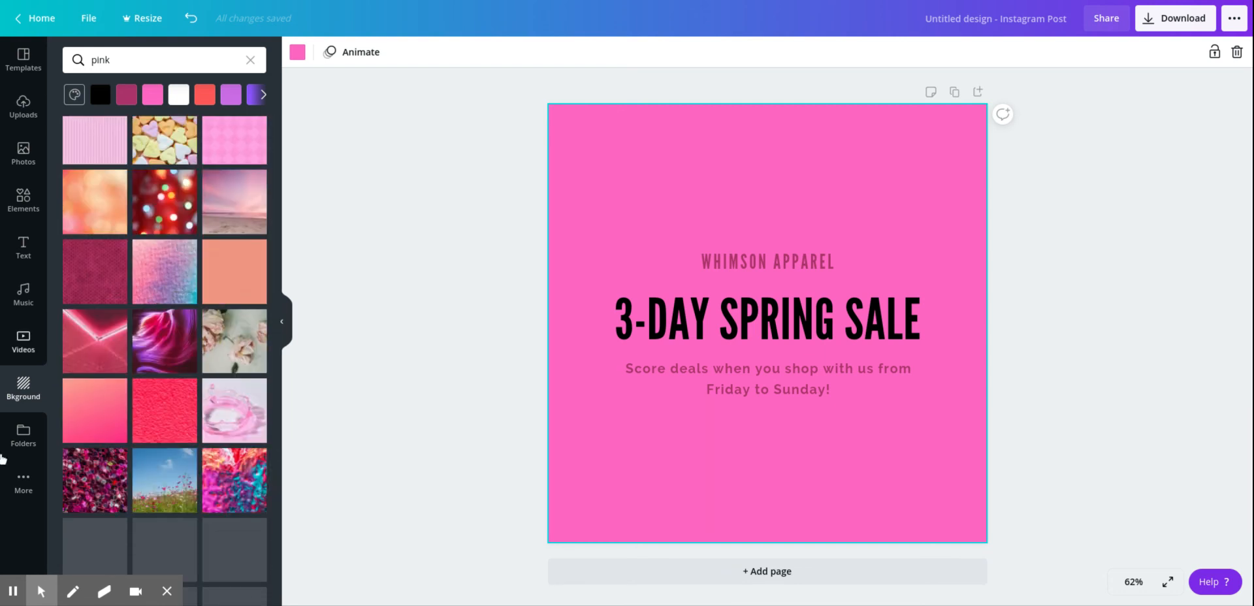
- Look at the folders and the additional apps and integrations, and collapse the side panel
{"action": "left_click", "coordinate": [20, 446]}
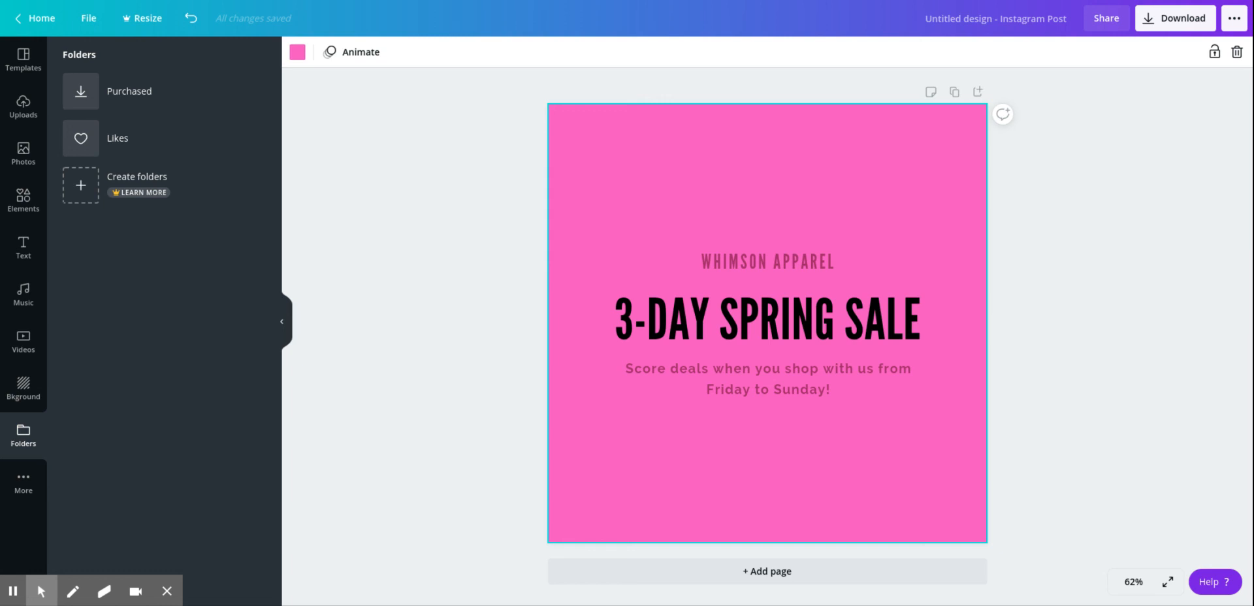
{"action": "left_click", "coordinate": [38, 484]}
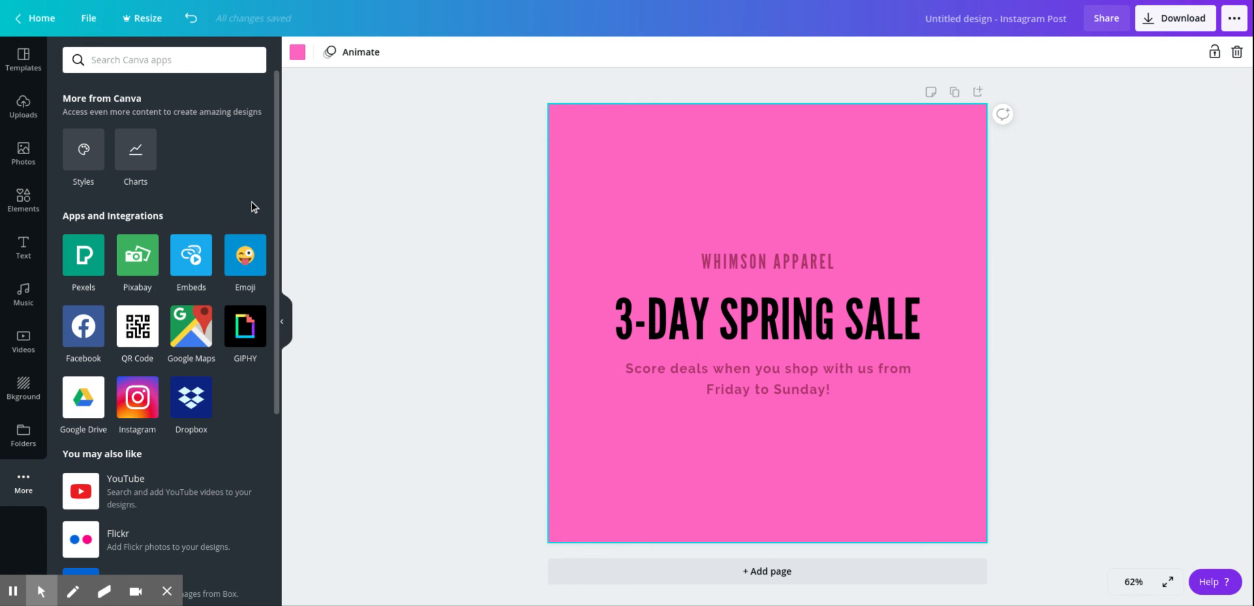
{"action": "left_click", "coordinate": [282, 324]}
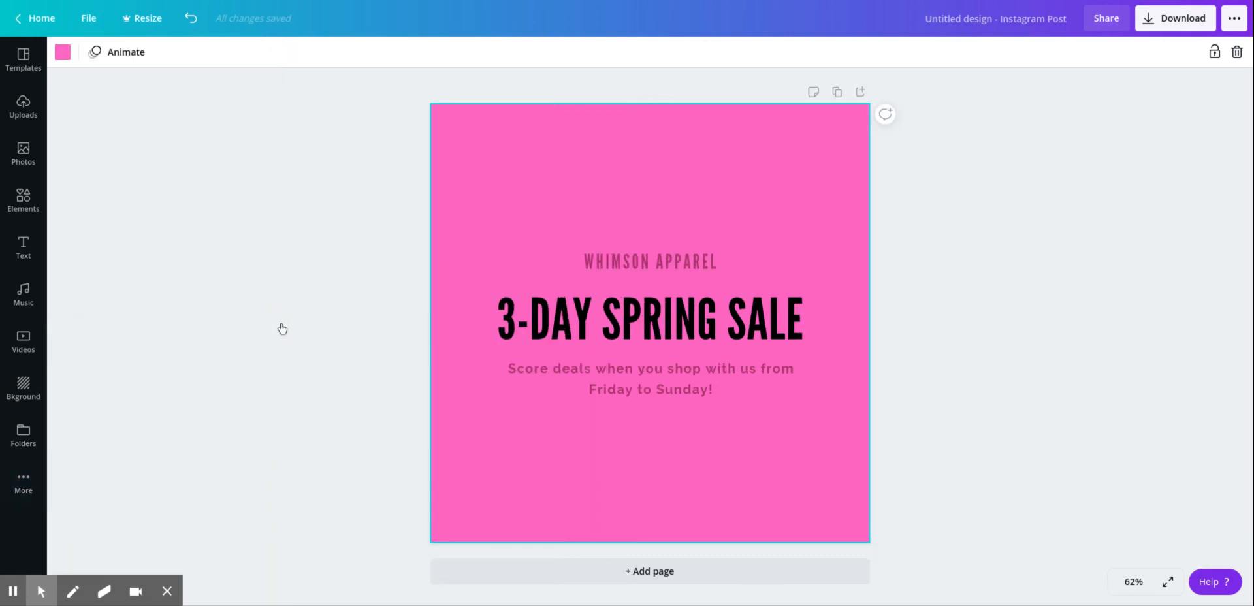